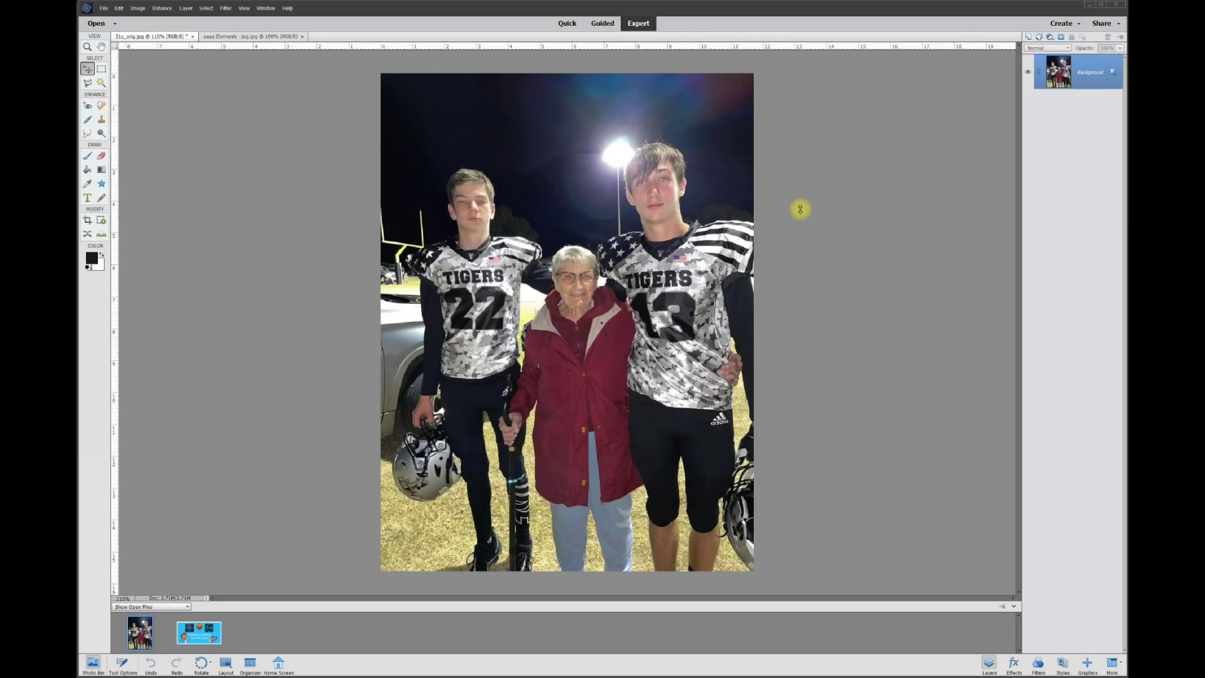
# Step: Glance at the banner image, return to the football photo, and zoom the canvas
pyautogui.click(258, 36)
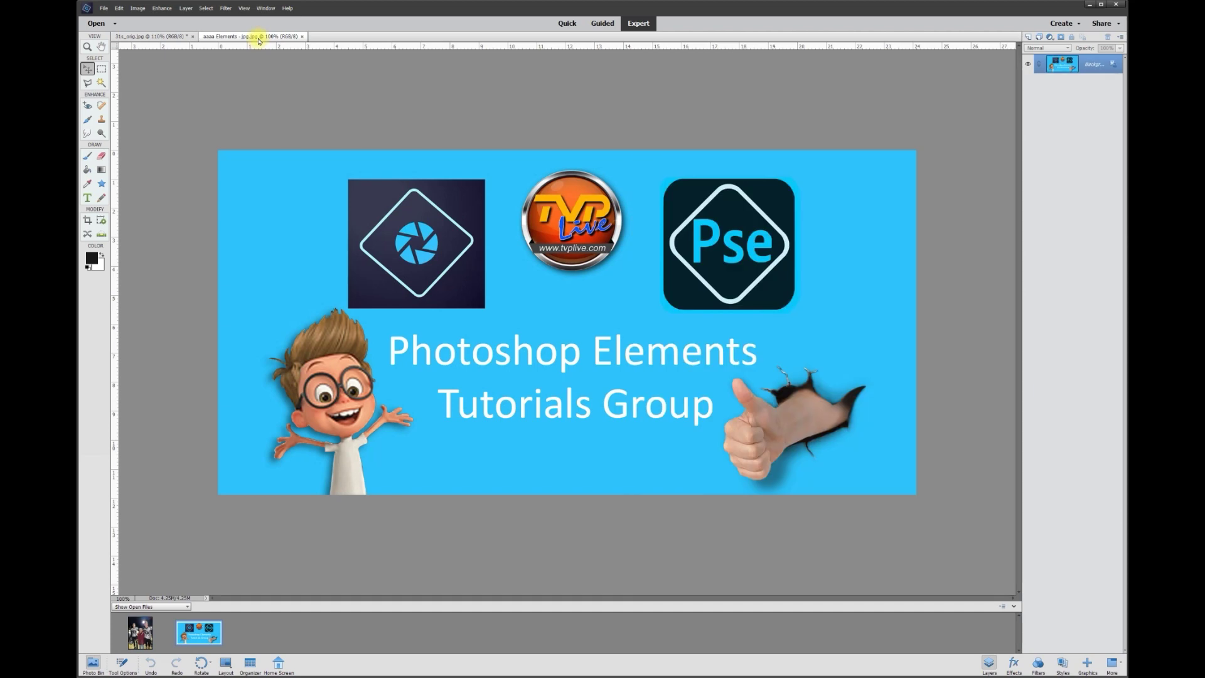
pyautogui.click(167, 37)
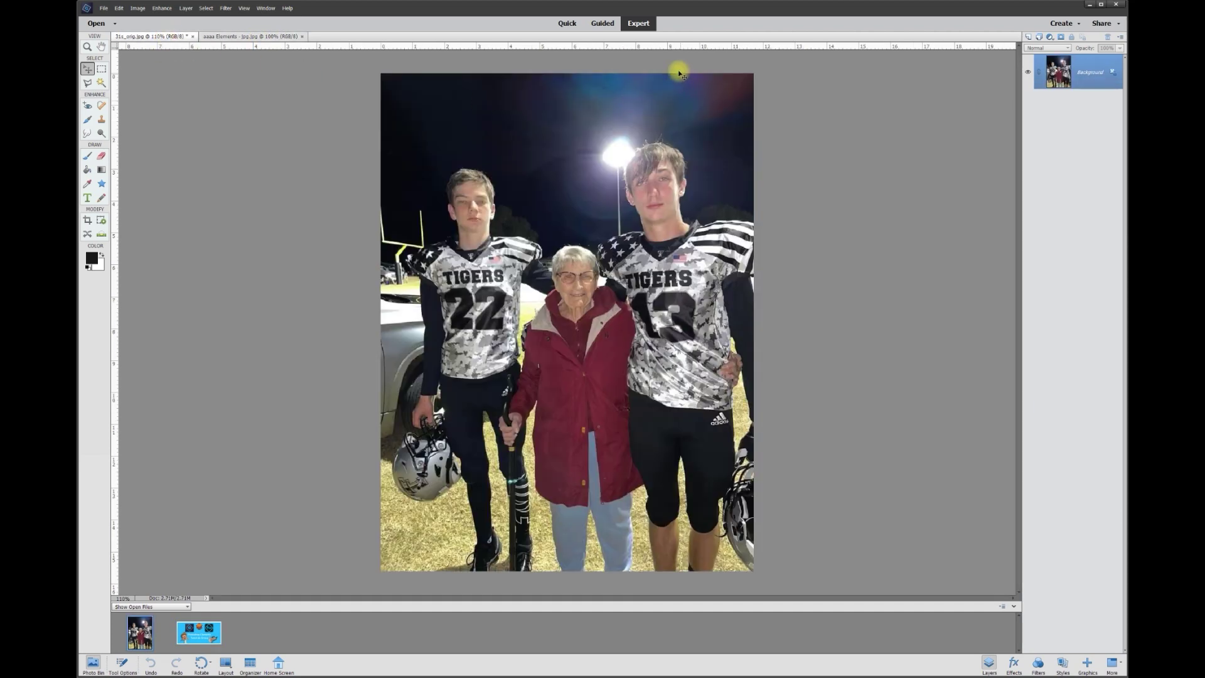
pyautogui.scroll(2, 638, 154)
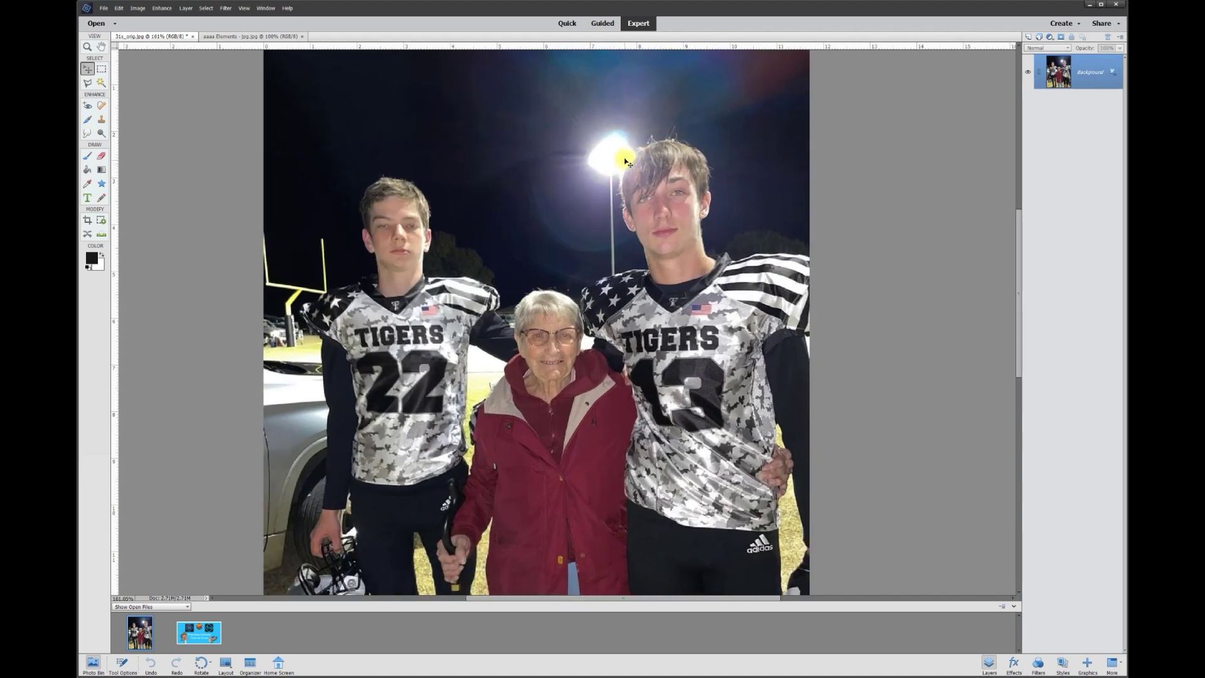
pyautogui.scroll(-2, 628, 195)
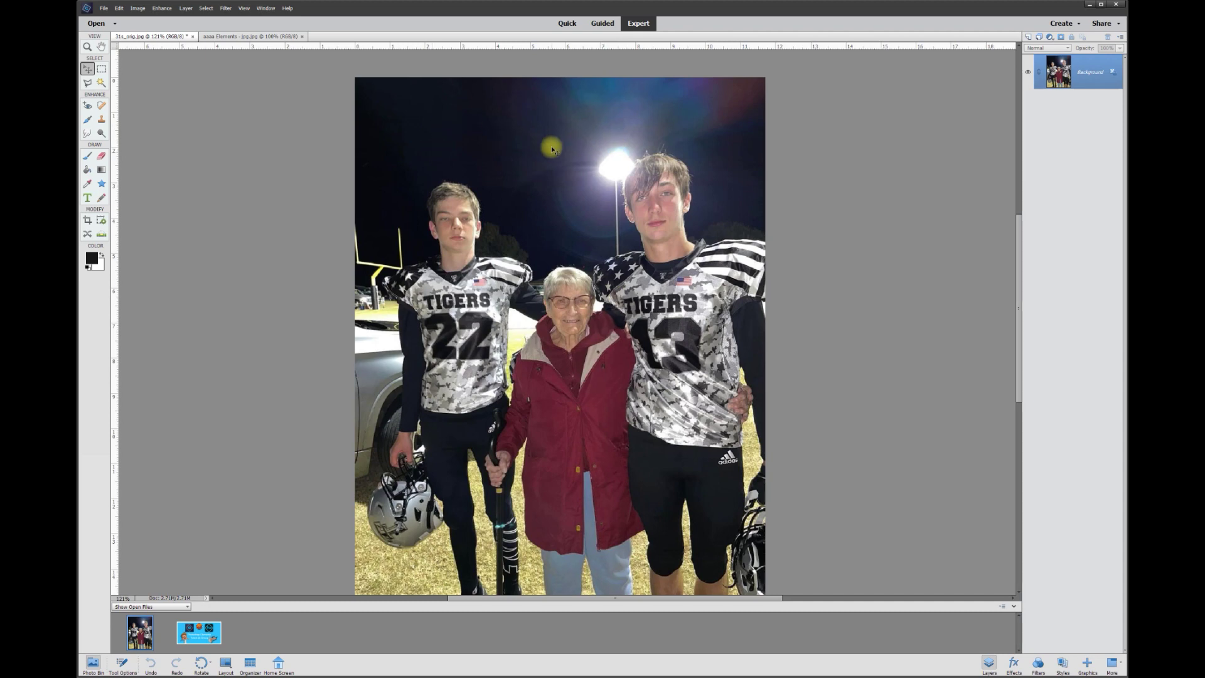
pyautogui.scroll(1, 552, 141)
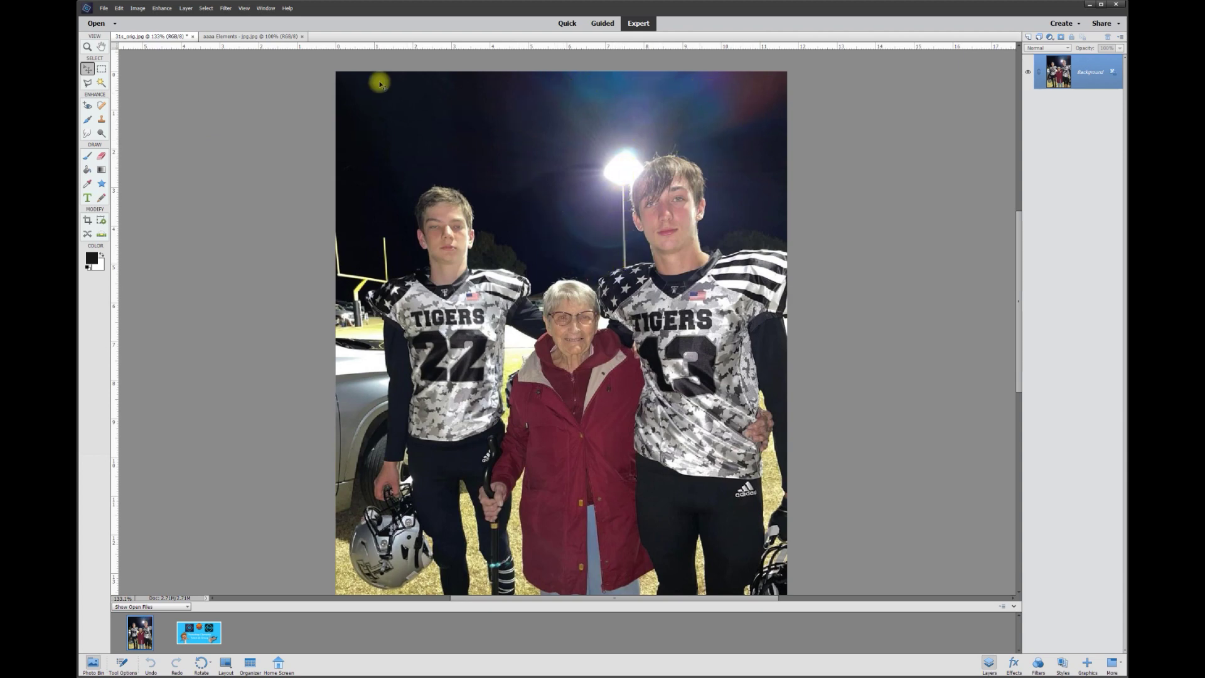
# Step: Try cloning dark sky over the stadium glare, then undo the clone strokes
pyautogui.click(101, 119)
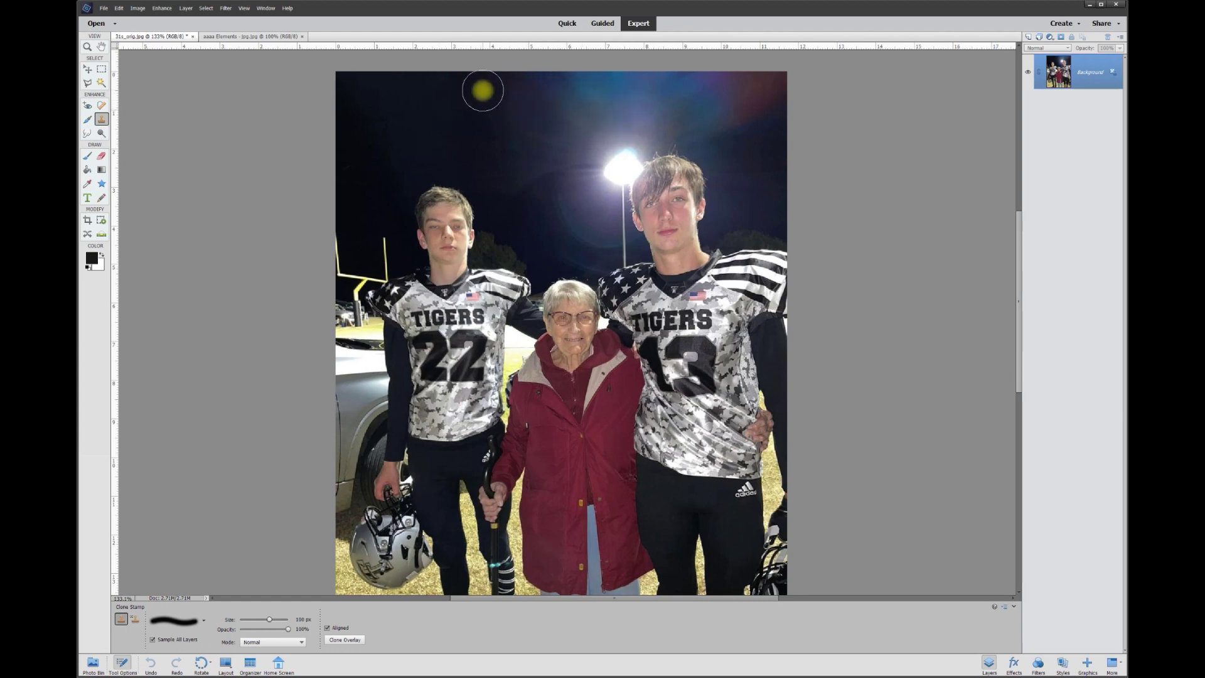
pyautogui.moveTo(584, 92); pyautogui.dragTo(722, 86)
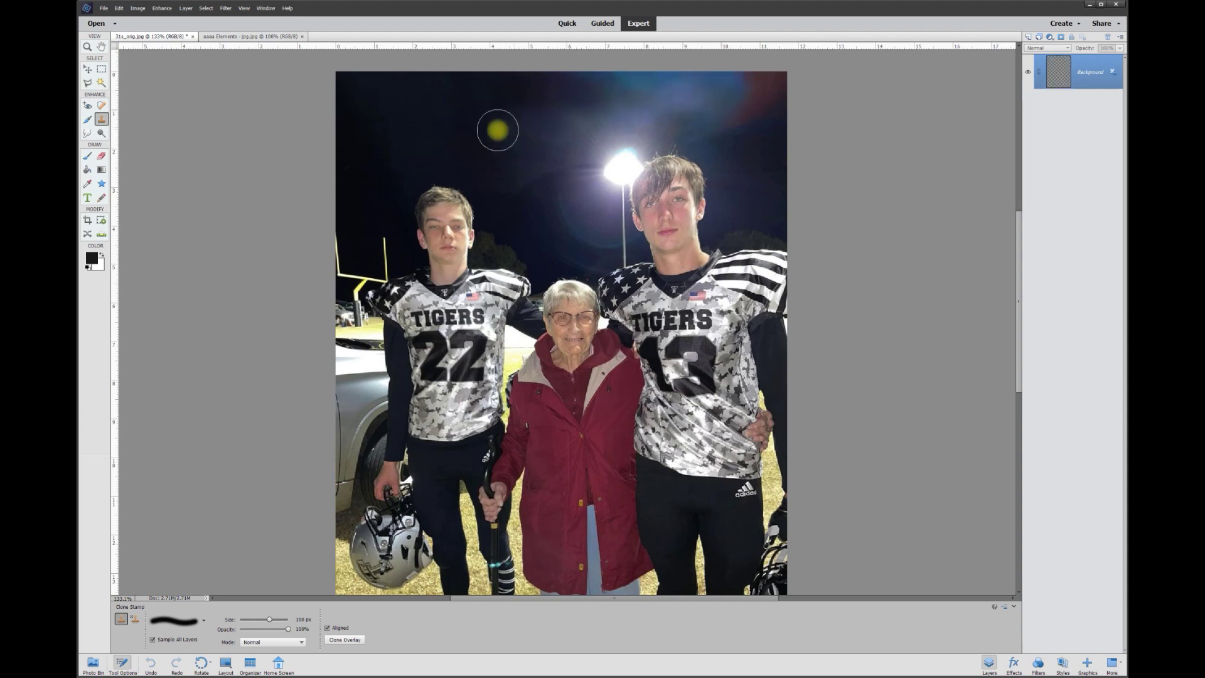
pyautogui.moveTo(513, 157)
pyautogui.mouseDown()
pyautogui.moveTo(666, 148)
pyautogui.moveTo(542, 172)
pyautogui.moveTo(606, 171)
pyautogui.moveTo(643, 110)
pyautogui.moveTo(623, 95)
pyautogui.moveTo(644, 154)
pyautogui.mouseUp()
pyautogui.hotkey('ctrl', 'z')
pyautogui.hotkey('ctrl', 'y')
pyautogui.hotkey('ctrl', 'z')
pyautogui.hotkey('ctrl', 'z')
pyautogui.hotkey('ctrl', 'z')
pyautogui.press('i')
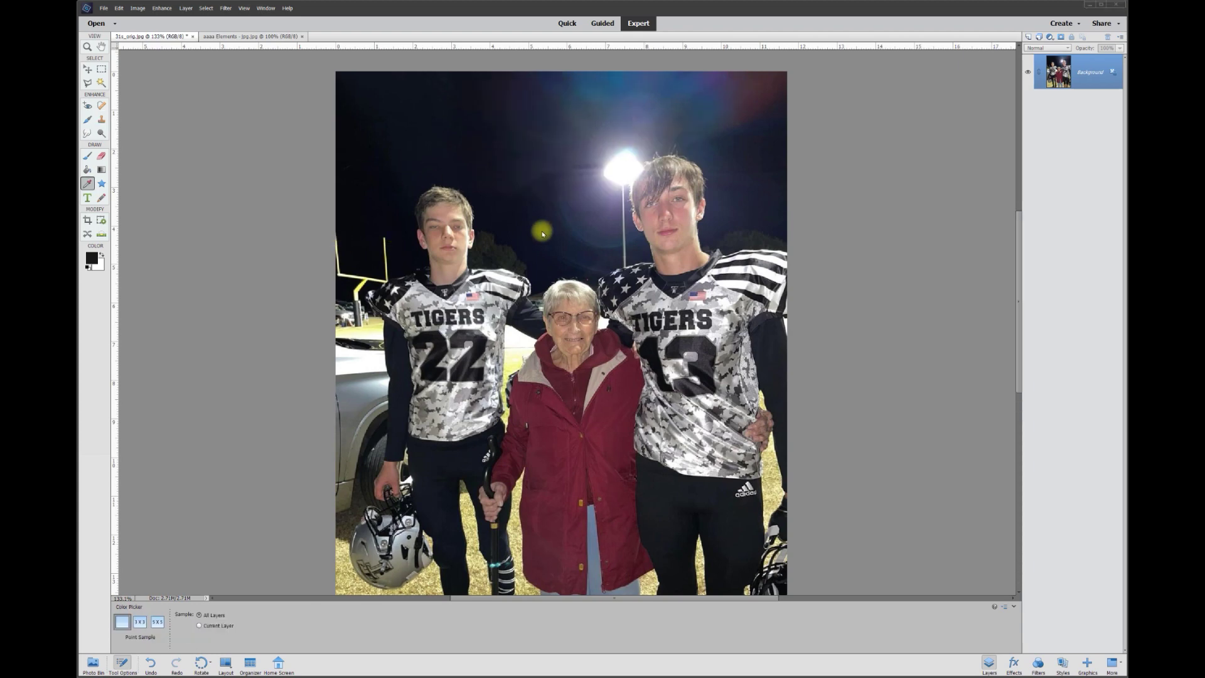
# Step: Create a blank layer above the Background layer
pyautogui.scroll(-2, 553, 285)
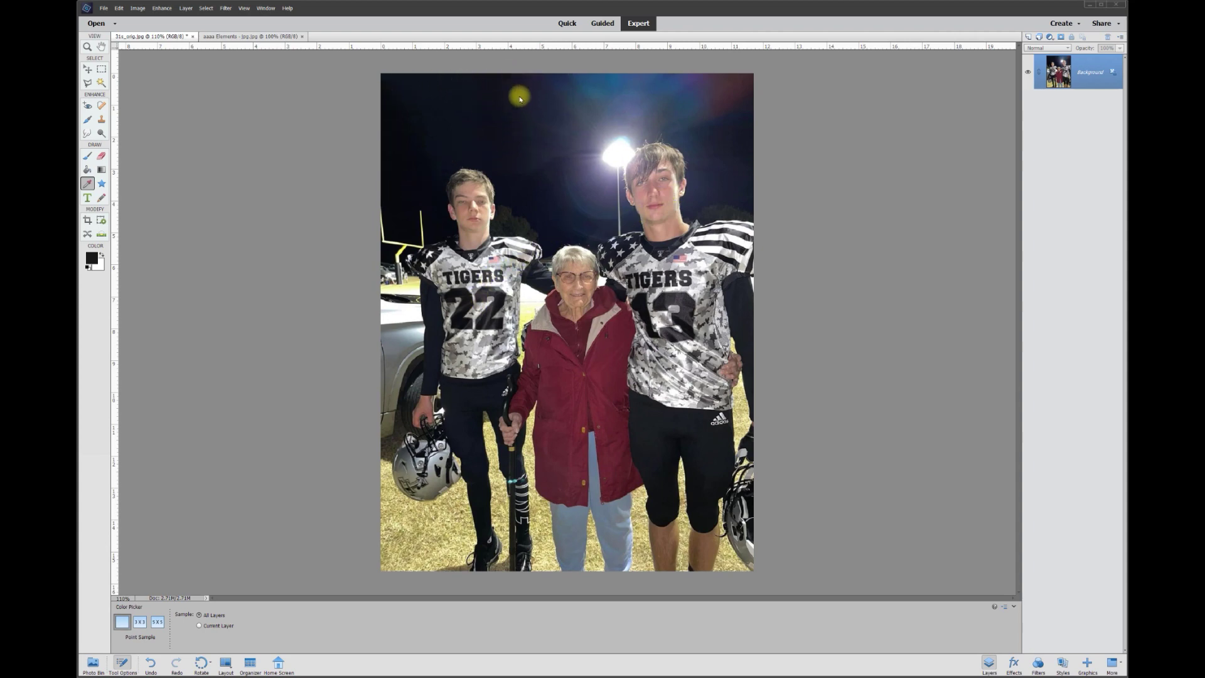
pyautogui.scroll(2, 533, 99)
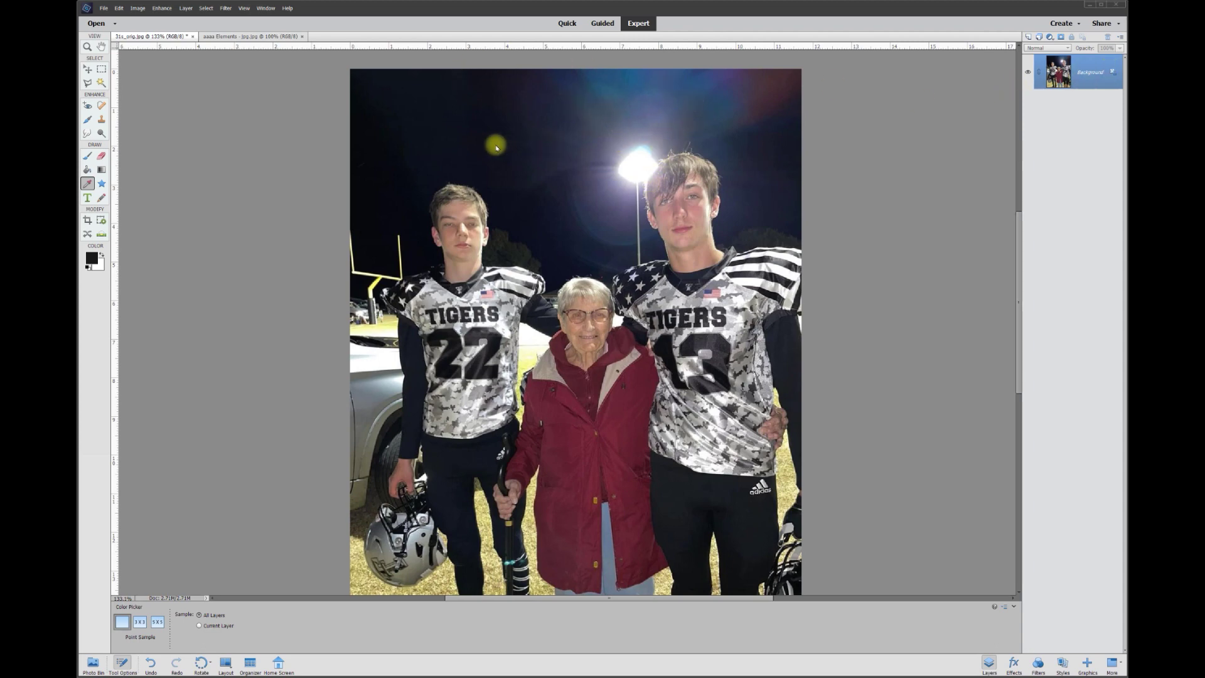
pyautogui.click(1029, 39)
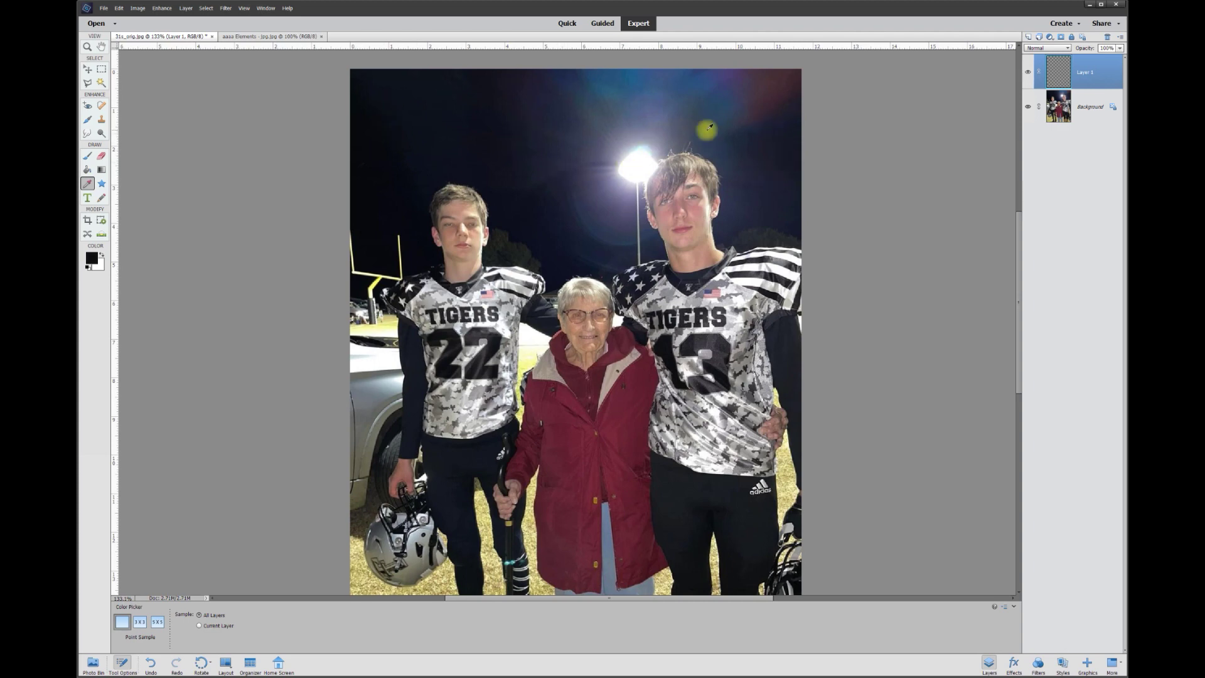
# Step: Choose the Brush tool with the 300 px soft brush preset
pyautogui.click(88, 157)
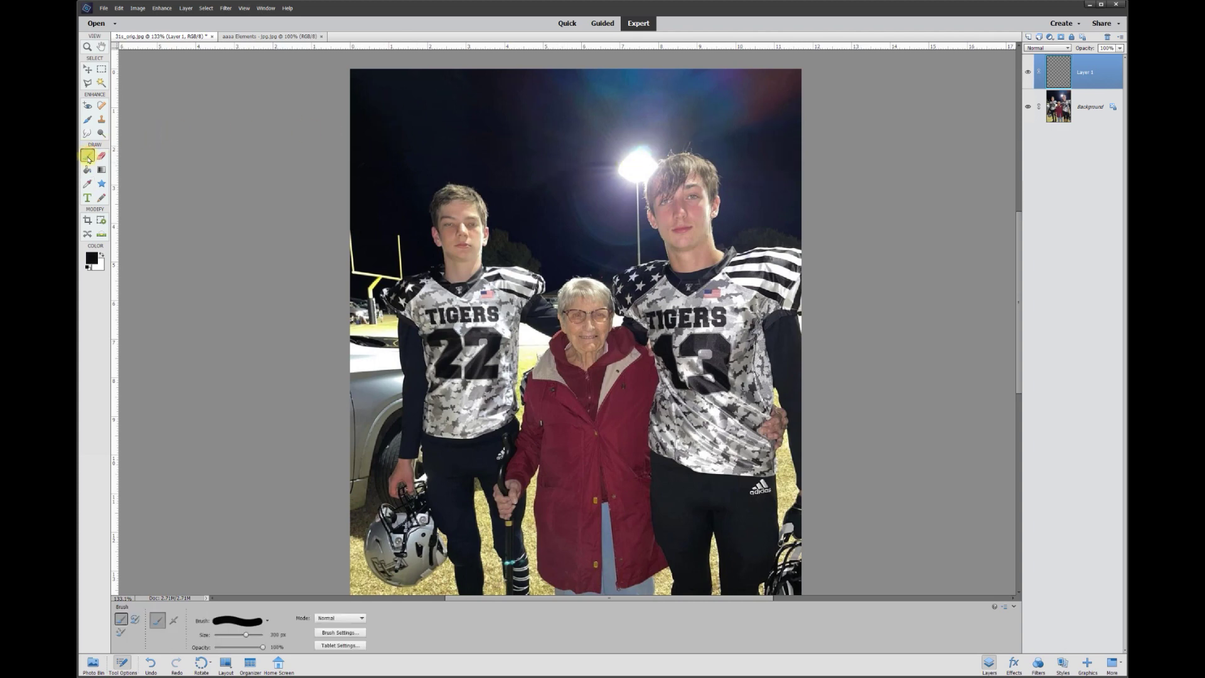
pyautogui.click(268, 620)
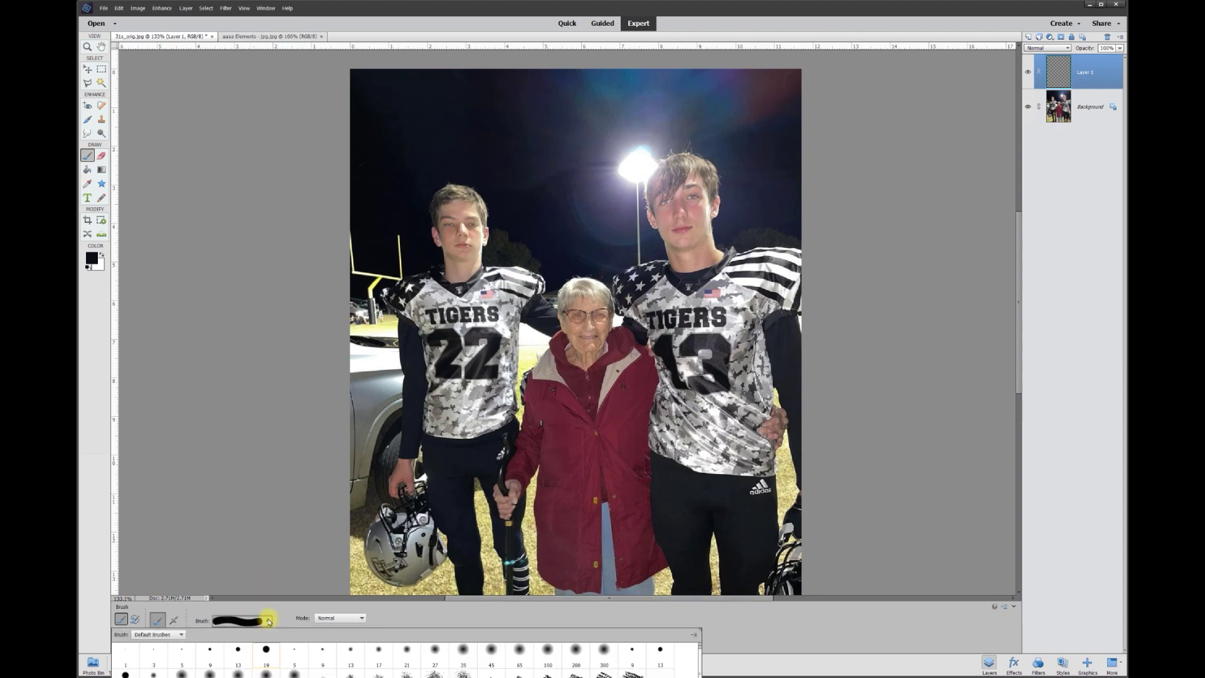
pyautogui.click(605, 655)
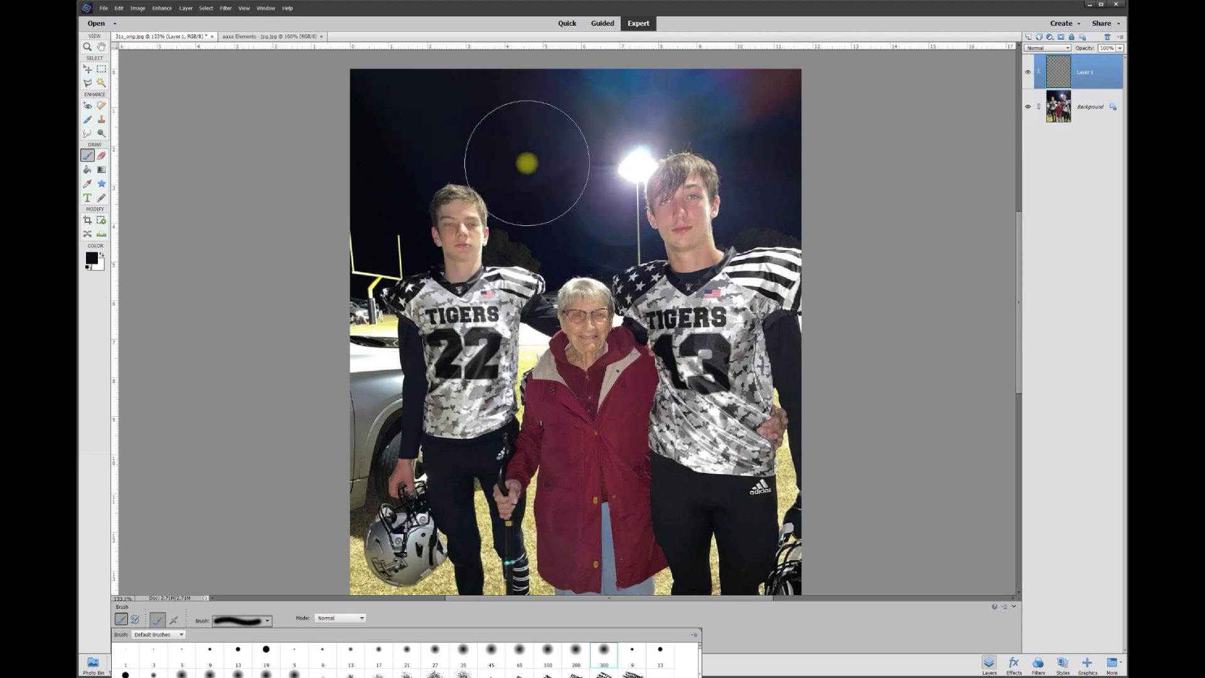
pyautogui.click(530, 157)
# Step: Paint black over the stadium light and sky, then set layer opacity to about 63%
pyautogui.moveTo(603, 227)
pyautogui.mouseDown()
pyautogui.moveTo(629, 221)
pyautogui.moveTo(644, 249)
pyautogui.moveTo(616, 167)
pyautogui.moveTo(643, 123)
pyautogui.moveTo(568, 95)
pyautogui.moveTo(732, 91)
pyautogui.moveTo(705, 143)
pyautogui.moveTo(748, 167)
pyautogui.moveTo(732, 220)
pyautogui.moveTo(772, 199)
pyautogui.moveTo(829, 216)
pyautogui.moveTo(637, 258)
pyautogui.mouseUp()
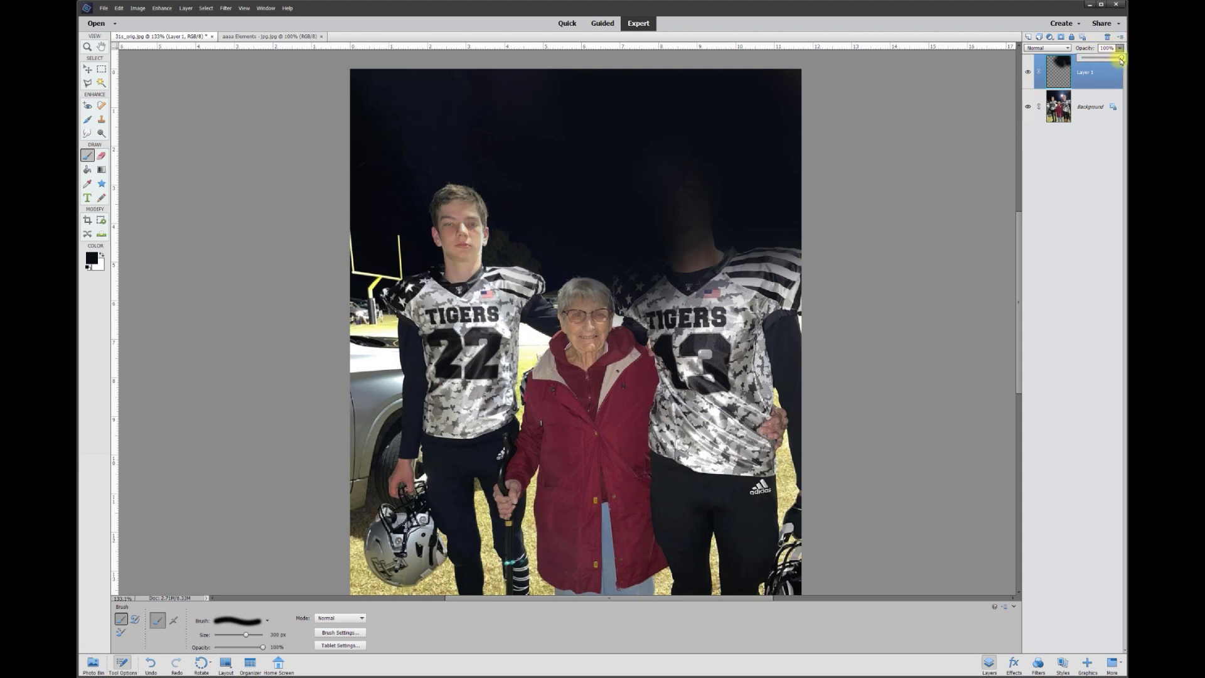
pyautogui.moveTo(1106, 61); pyautogui.dragTo(1105, 61)
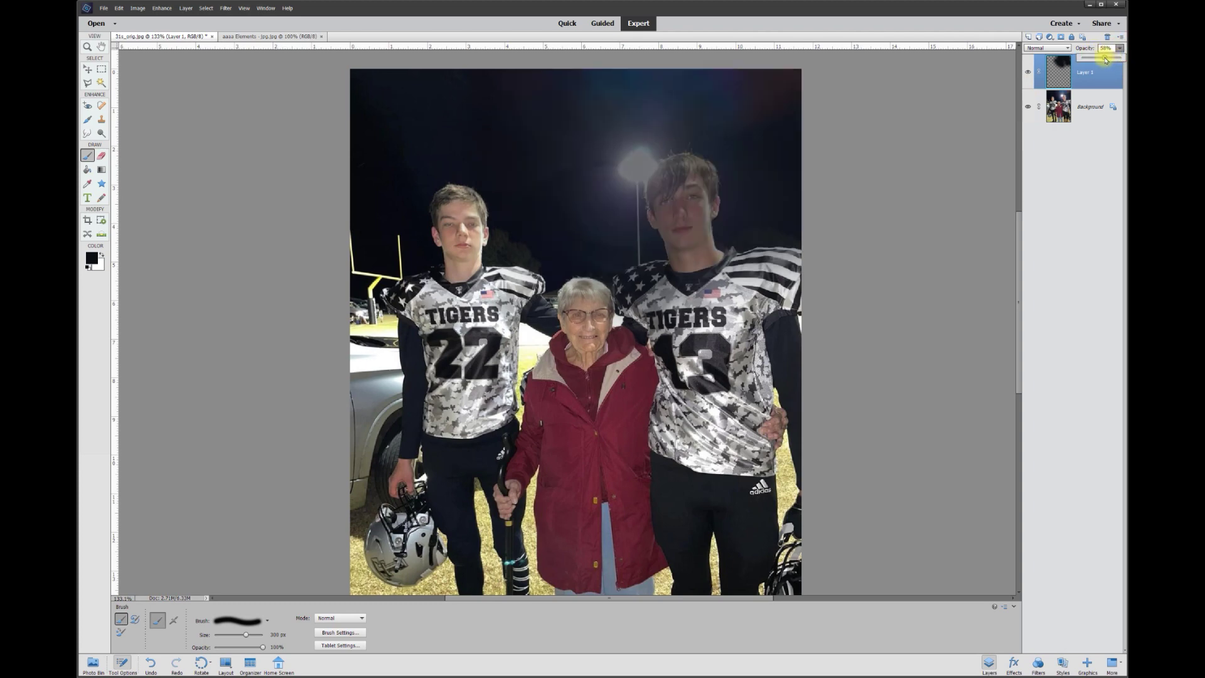
pyautogui.moveTo(1107, 60); pyautogui.dragTo(1108, 59)
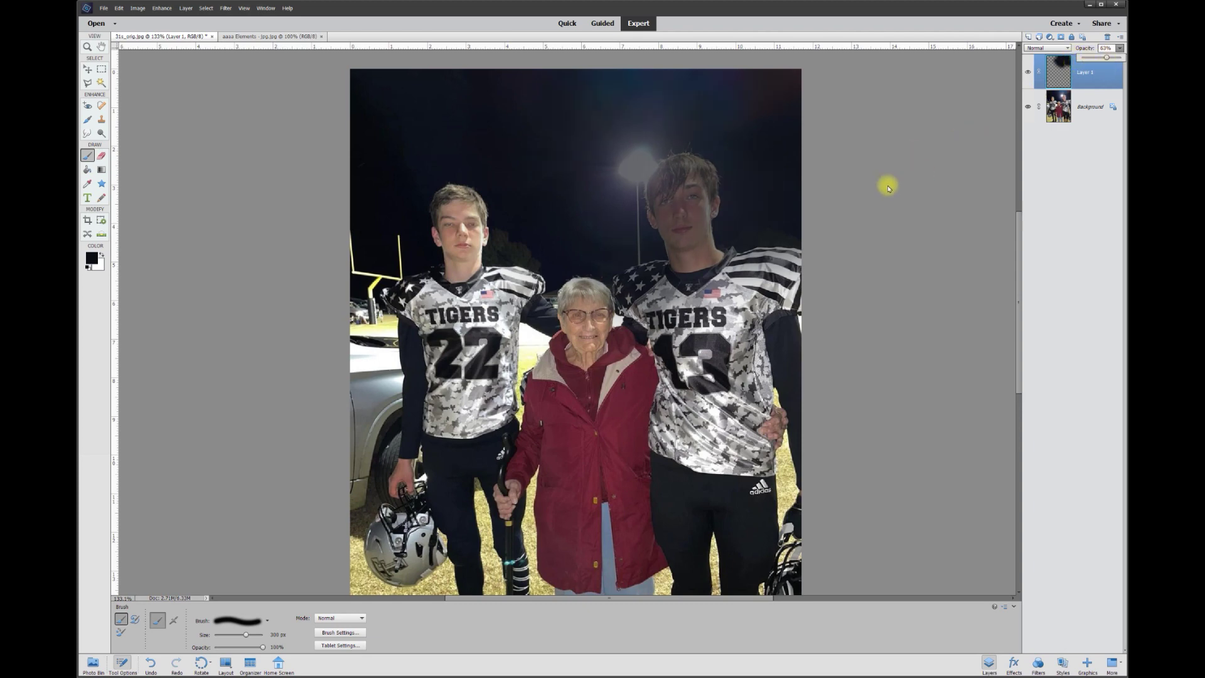
# Step: Compare the black paint layer against the photo by toggling its visibility
pyautogui.click(103, 157)
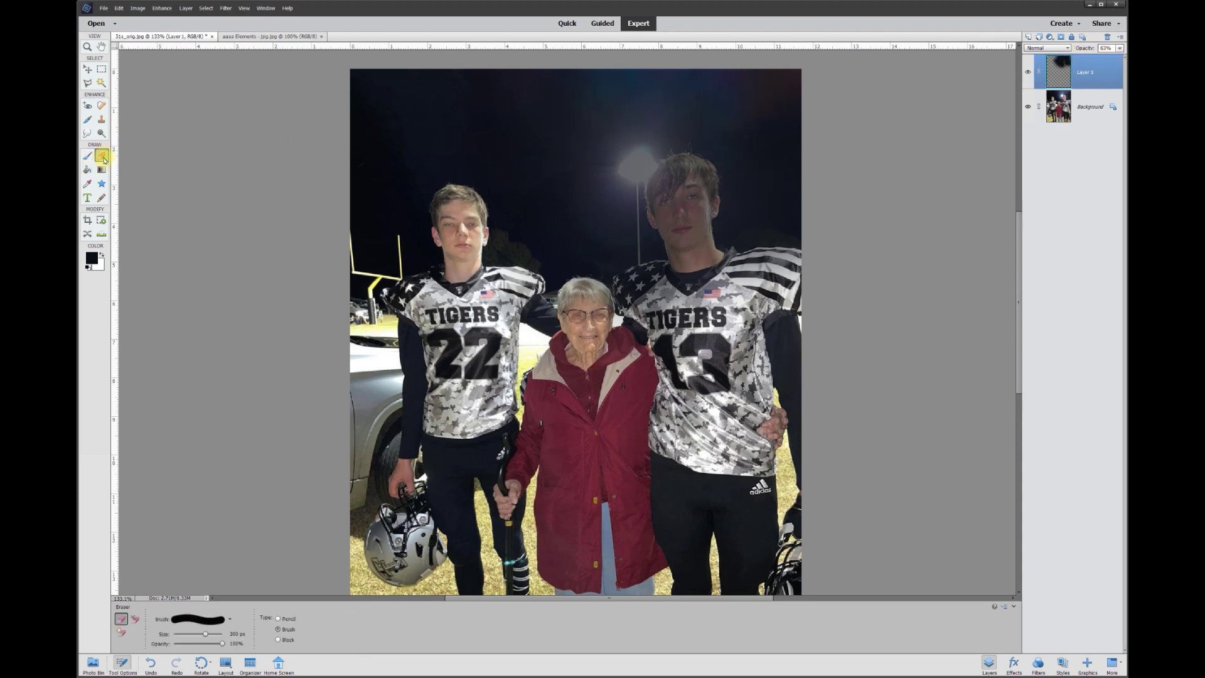
pyautogui.click(231, 621)
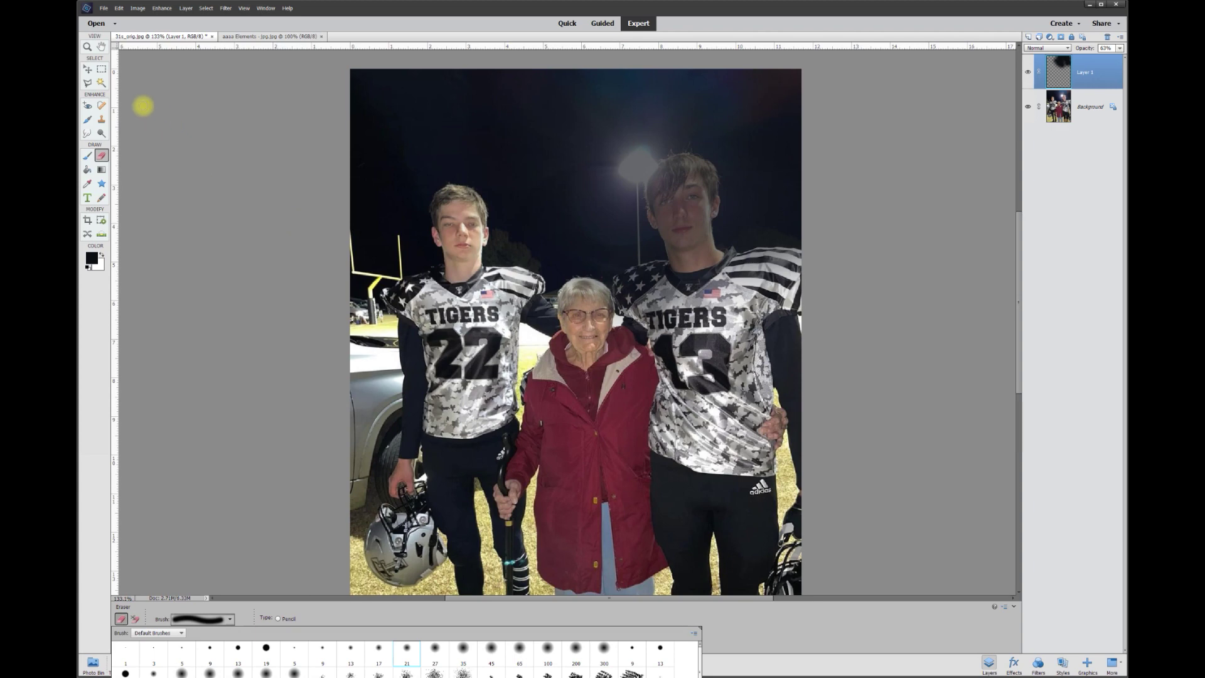
pyautogui.click(89, 71)
pyautogui.scroll(3, 742, 197)
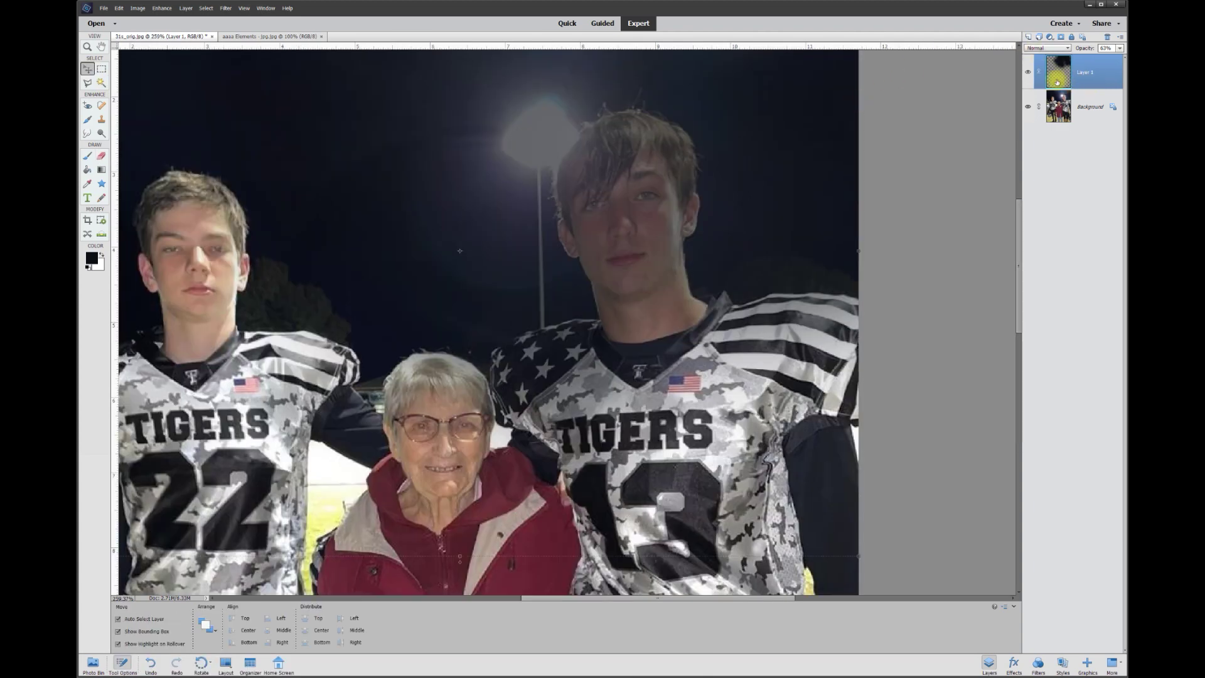
pyautogui.click(1028, 74)
pyautogui.click(1028, 75)
pyautogui.click(1028, 75)
pyautogui.click(1029, 75)
# Step: Erase black paint off the right player's face, restore 100% opacity, and hide the Background
pyautogui.click(105, 157)
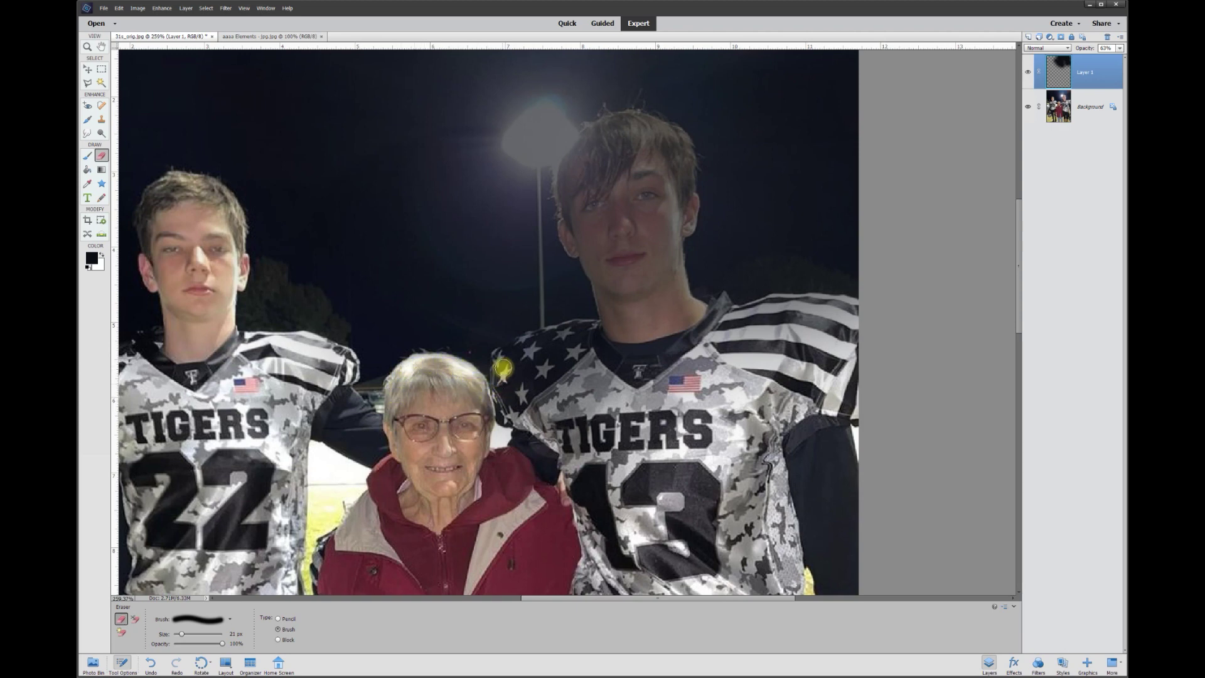
pyautogui.moveTo(506, 354)
pyautogui.mouseDown()
pyautogui.moveTo(606, 325)
pyautogui.moveTo(600, 270)
pyautogui.moveTo(571, 230)
pyautogui.moveTo(570, 169)
pyautogui.moveTo(592, 140)
pyautogui.moveTo(631, 122)
pyautogui.moveTo(681, 152)
pyautogui.moveTo(690, 204)
pyautogui.moveTo(672, 256)
pyautogui.moveTo(704, 310)
pyautogui.moveTo(849, 307)
pyautogui.mouseUp()
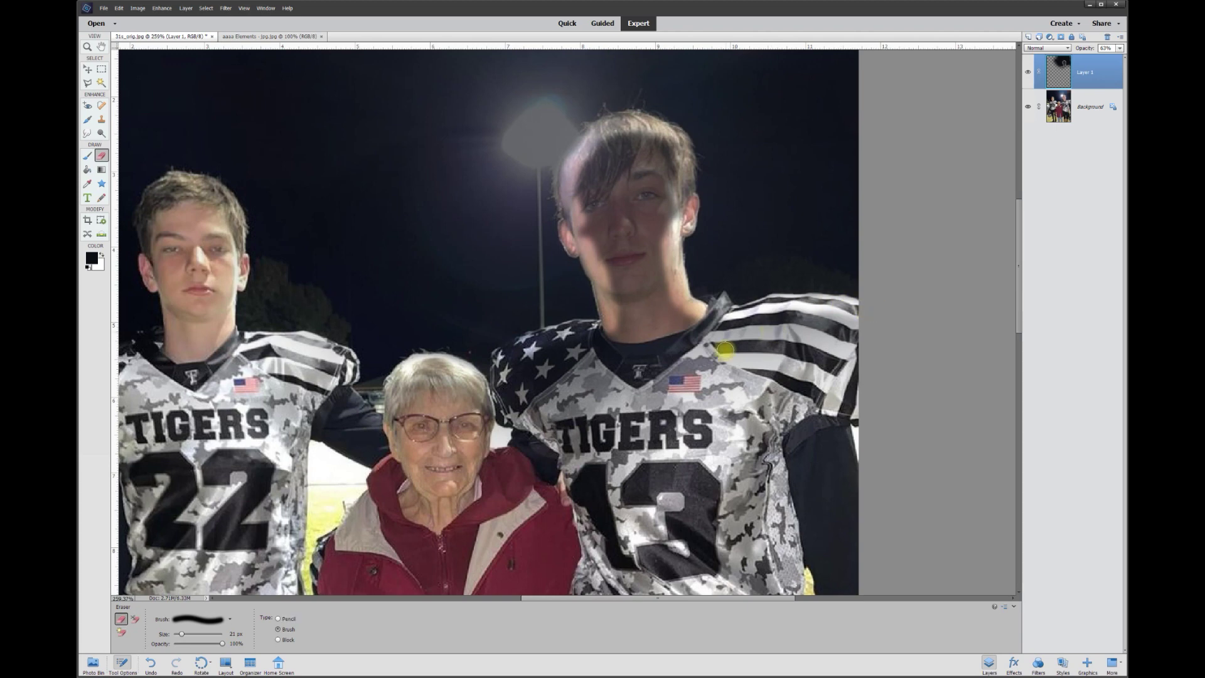
pyautogui.scroll(-1, 656, 317)
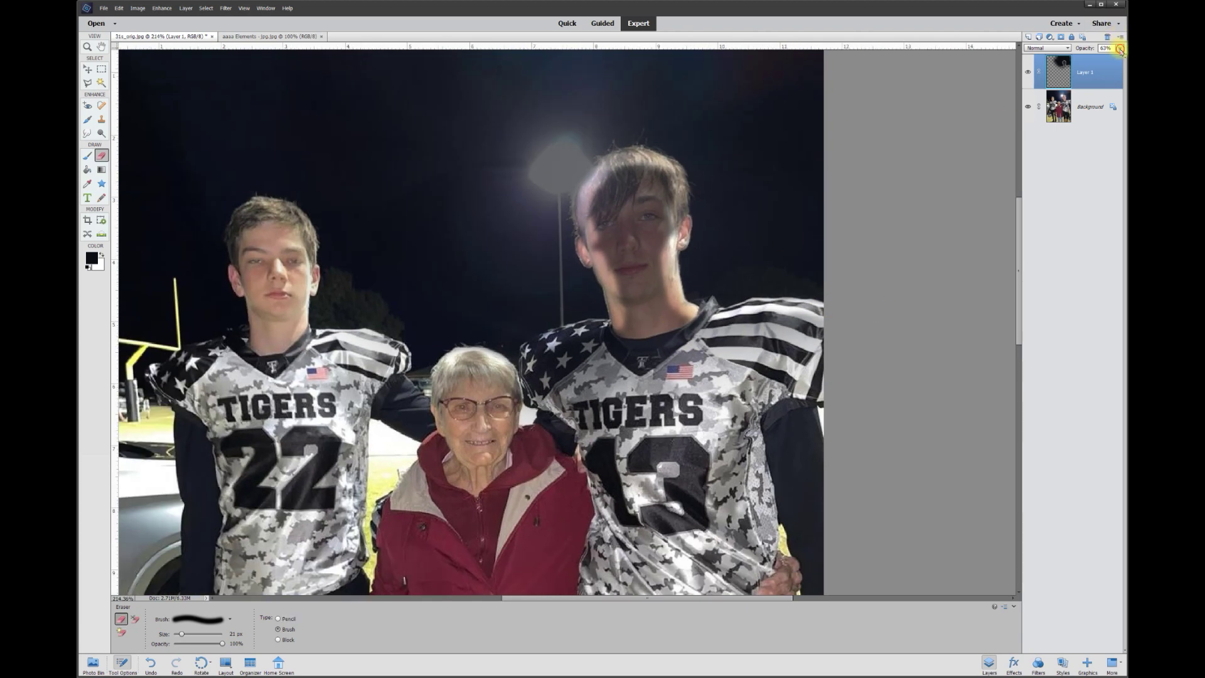
pyautogui.moveTo(1109, 58); pyautogui.dragTo(1123, 57)
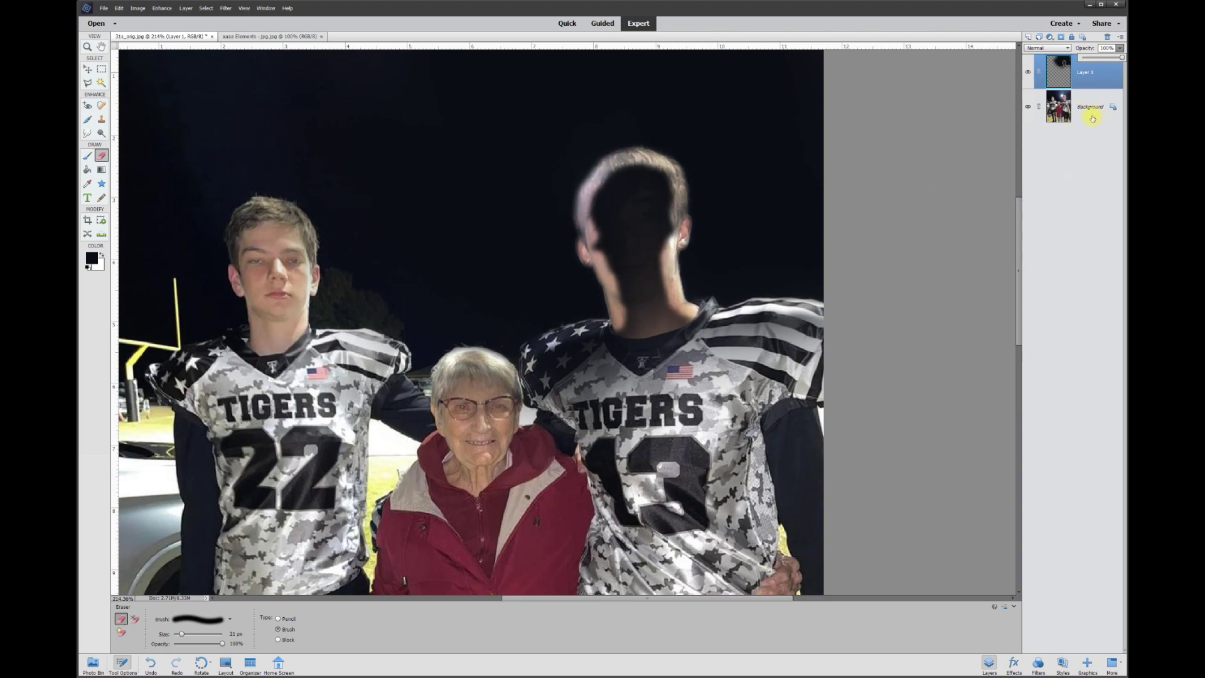
pyautogui.click(1029, 109)
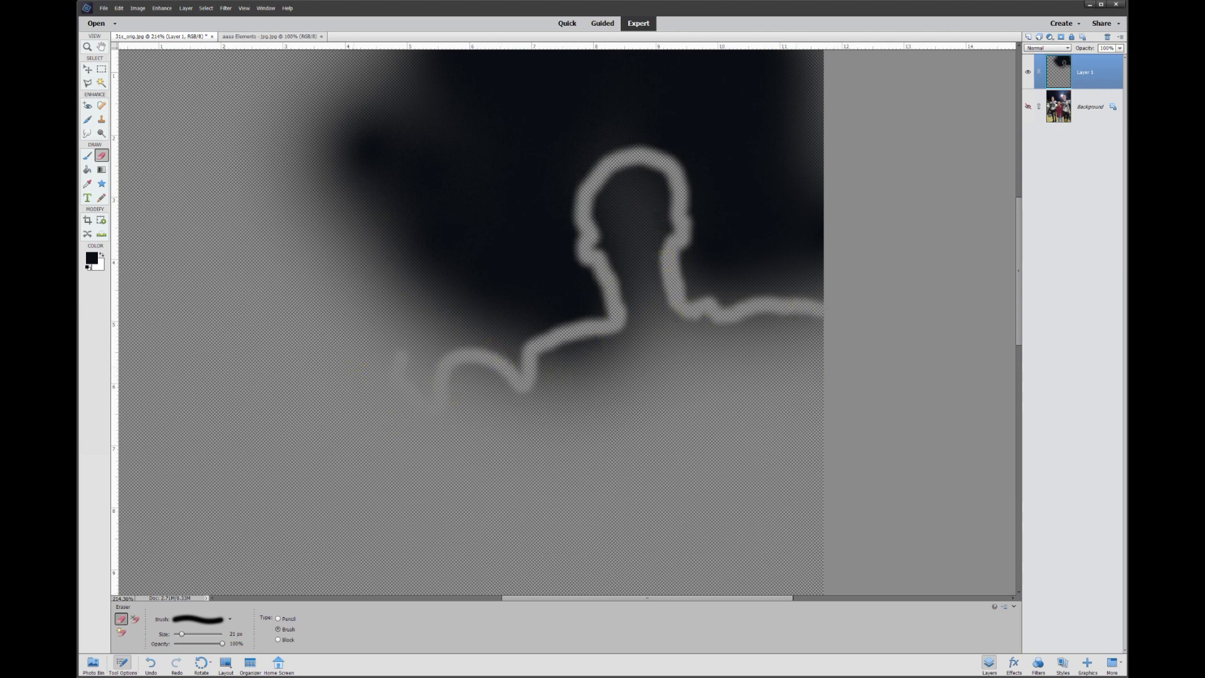
# Step: Trace a Polygonal Lasso selection around the player's head and shoulders
pyautogui.click(88, 85)
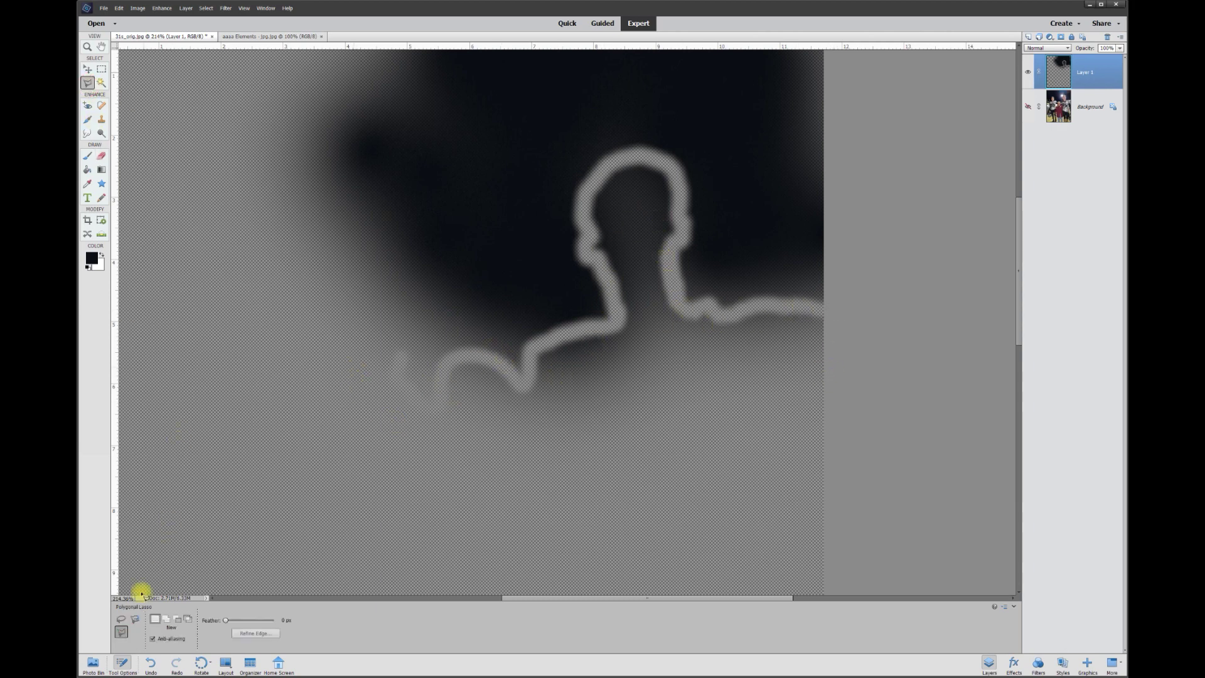
pyautogui.click(849, 316)
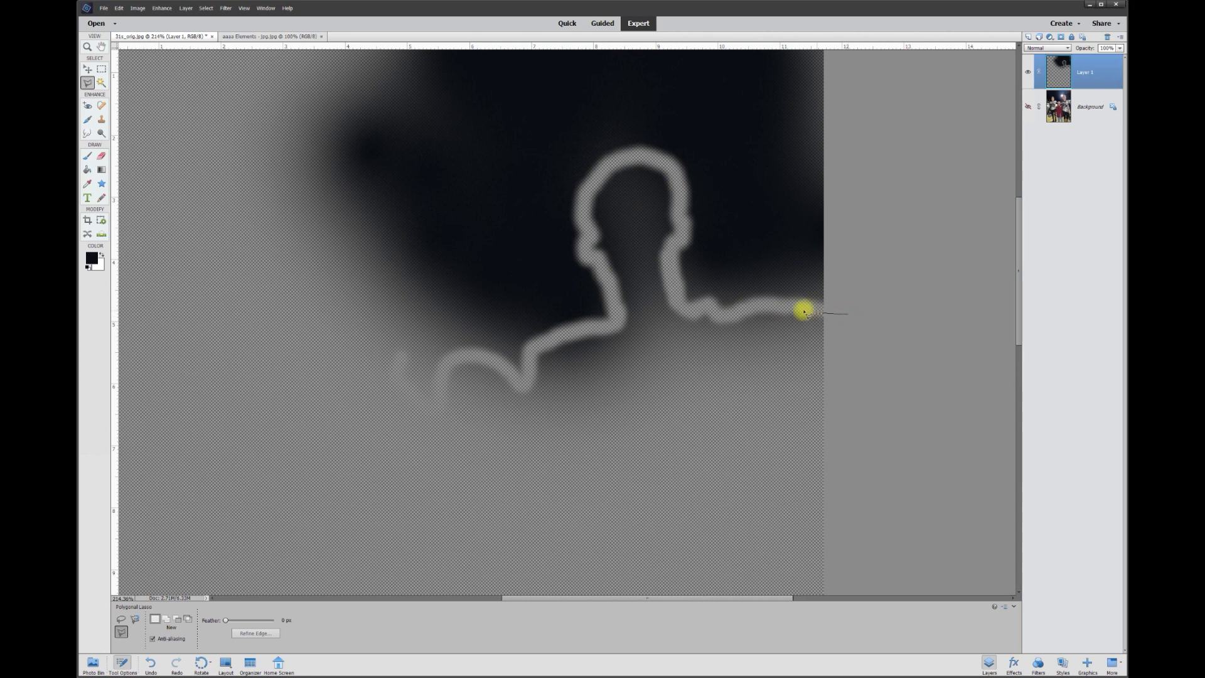
pyautogui.click(759, 308)
pyautogui.click(672, 269)
pyautogui.click(680, 191)
pyautogui.click(657, 157)
pyautogui.click(588, 241)
pyautogui.click(622, 317)
pyautogui.click(534, 344)
pyautogui.click(524, 376)
pyautogui.click(452, 359)
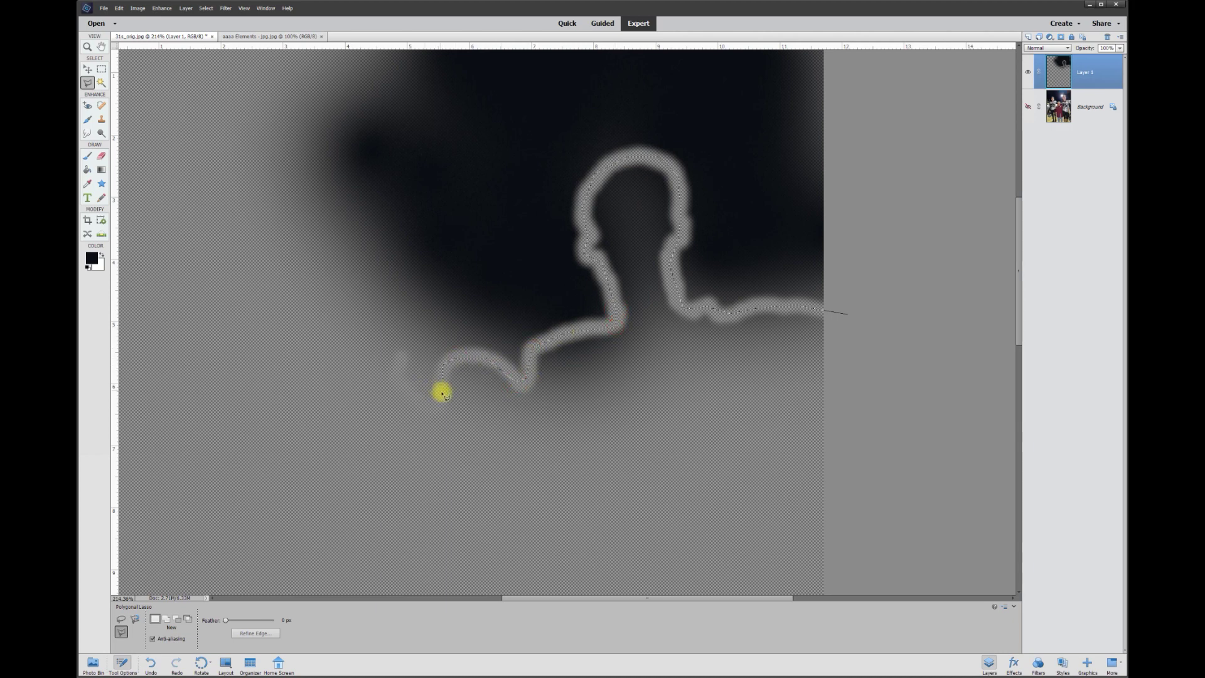
# Step: Extend the selection along the left shoulder and around the lower image, closing it
pyautogui.click(400, 389)
pyautogui.click(400, 354)
pyautogui.click(289, 345)
pyautogui.click(270, 541)
pyautogui.scroll(-3, 270, 541)
pyautogui.click(763, 488)
pyautogui.doubleClick(869, 371)
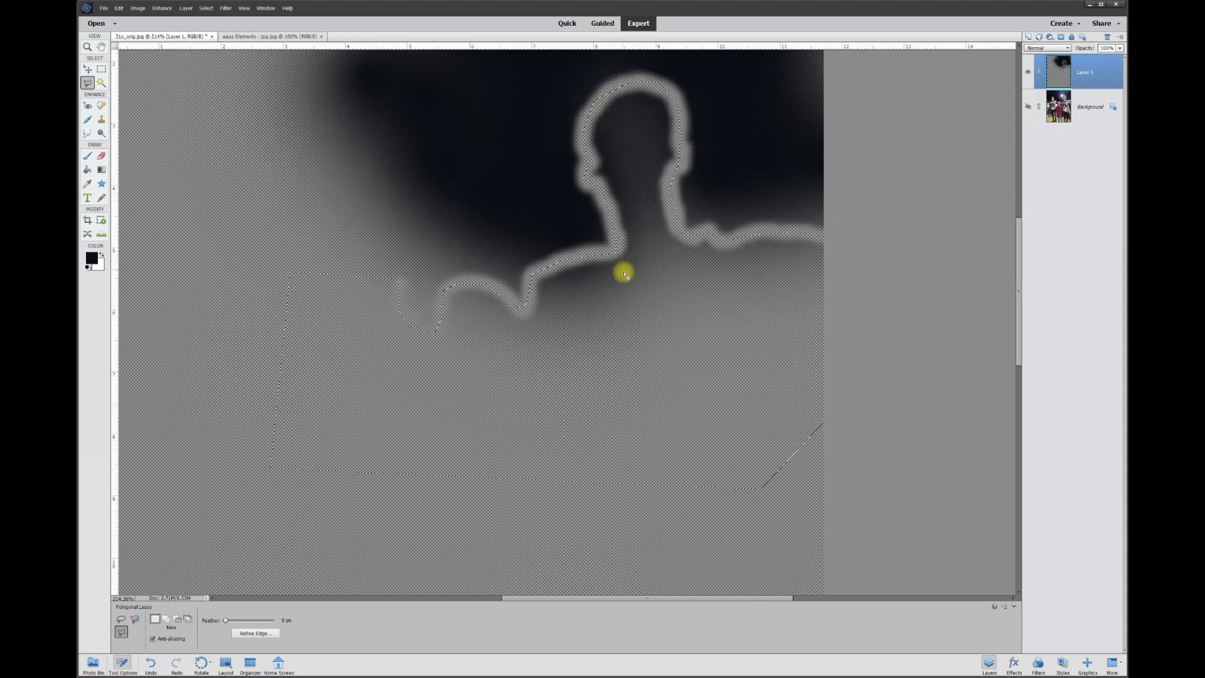
# Step: Delete the black paint inside the selection and show the Background photo again
pyautogui.press('Delete')
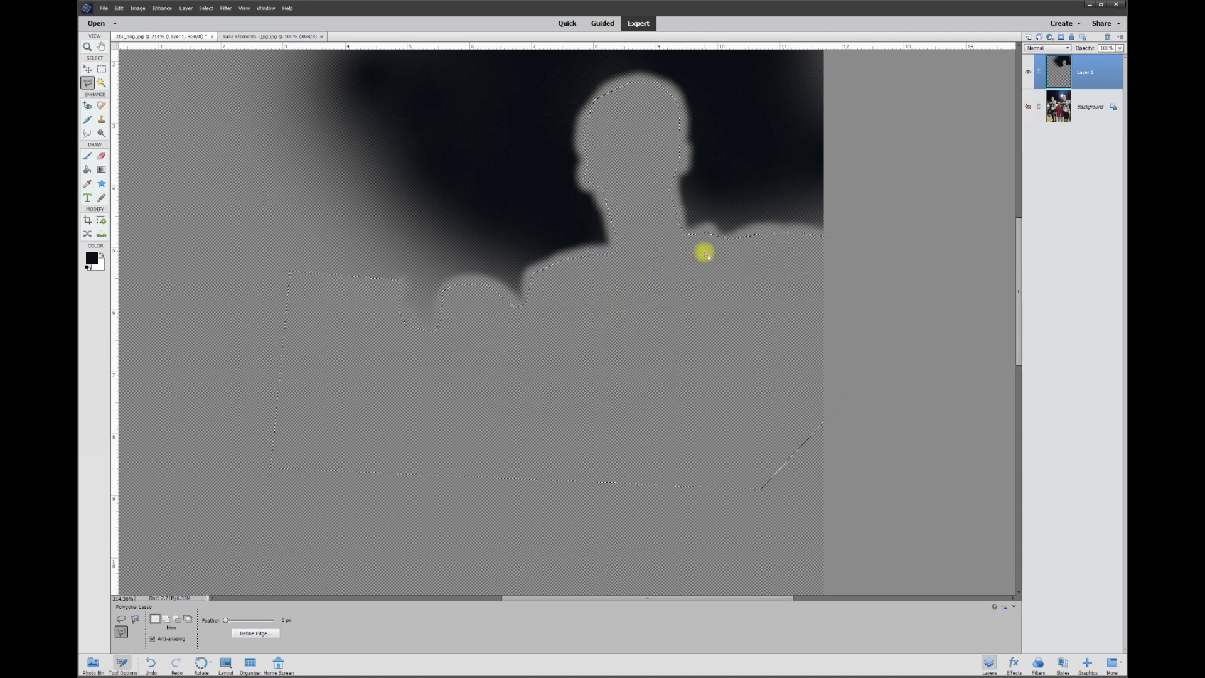
pyautogui.scroll(-2, 704, 257)
pyautogui.scroll(-1, 704, 261)
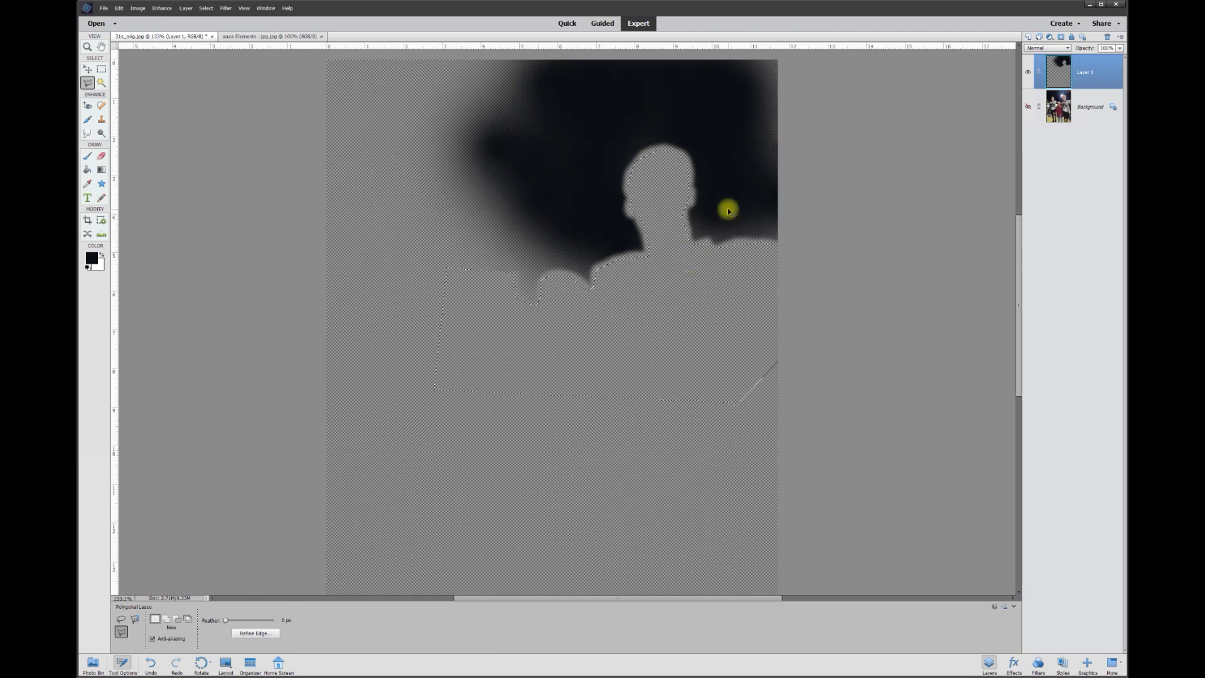
pyautogui.click(1028, 107)
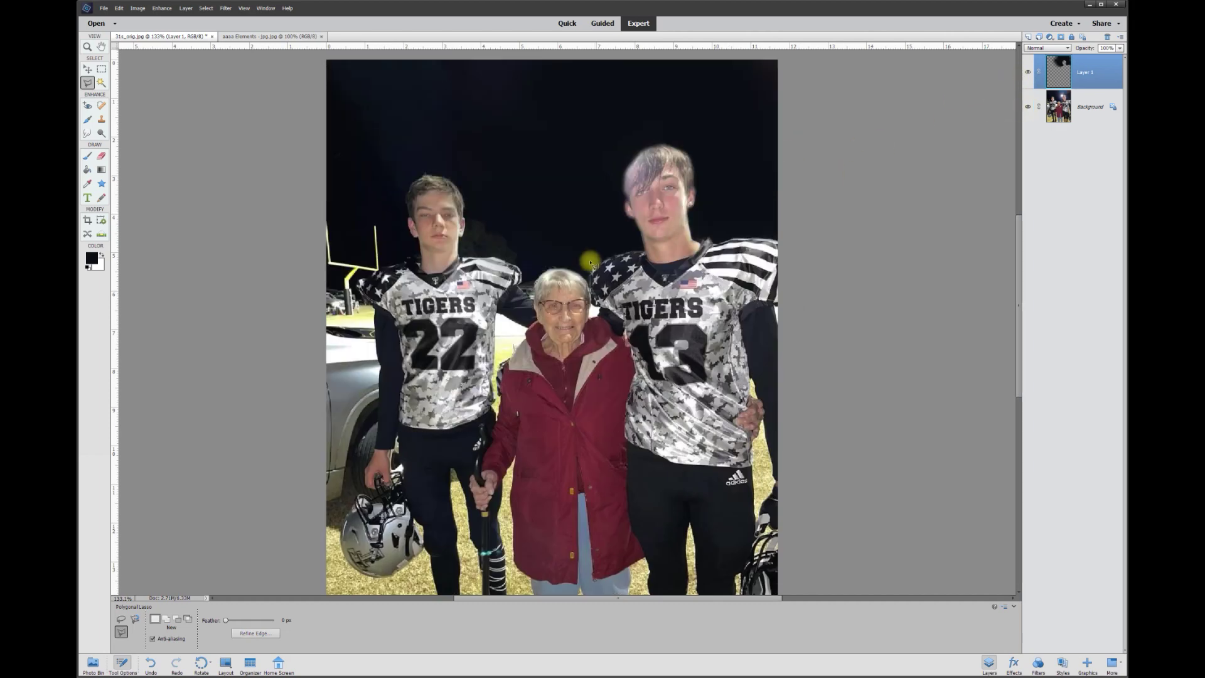
# Step: Toggle the painted sky layer to compare, then shift the background photo up and left
pyautogui.click(1027, 74)
pyautogui.click(1028, 73)
pyautogui.click(1028, 74)
pyautogui.click(1028, 74)
pyautogui.click(1067, 107)
pyautogui.press('v')
pyautogui.moveTo(646, 183); pyautogui.dragTo(626, 153)
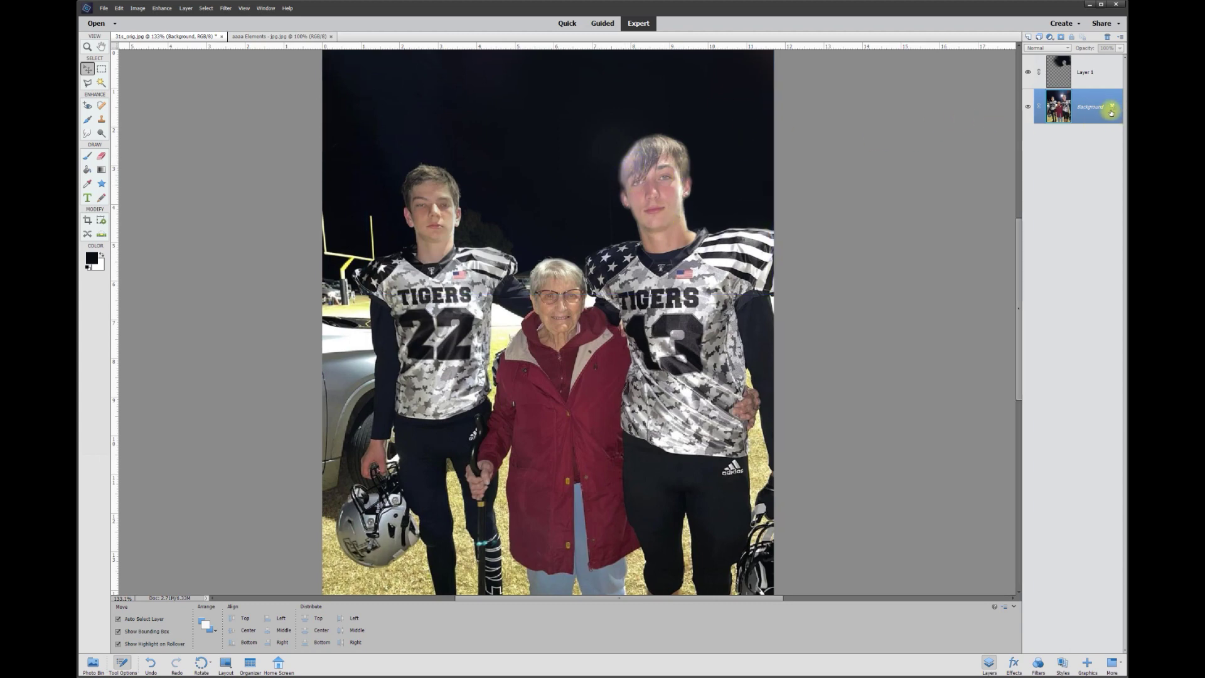
# Step: Unlock the Background into Layer 0 and duplicate it as 'Layer 0 copy'
pyautogui.click(1113, 108)
pyautogui.rightClick(1077, 110)
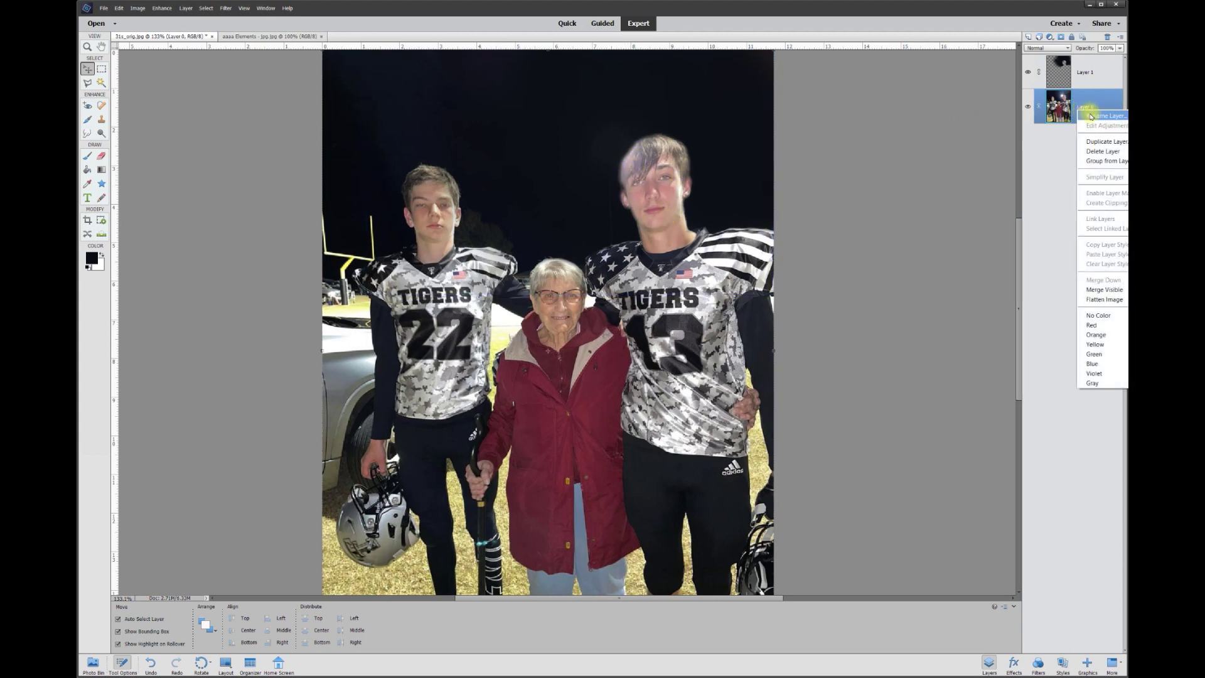
pyautogui.click(1095, 144)
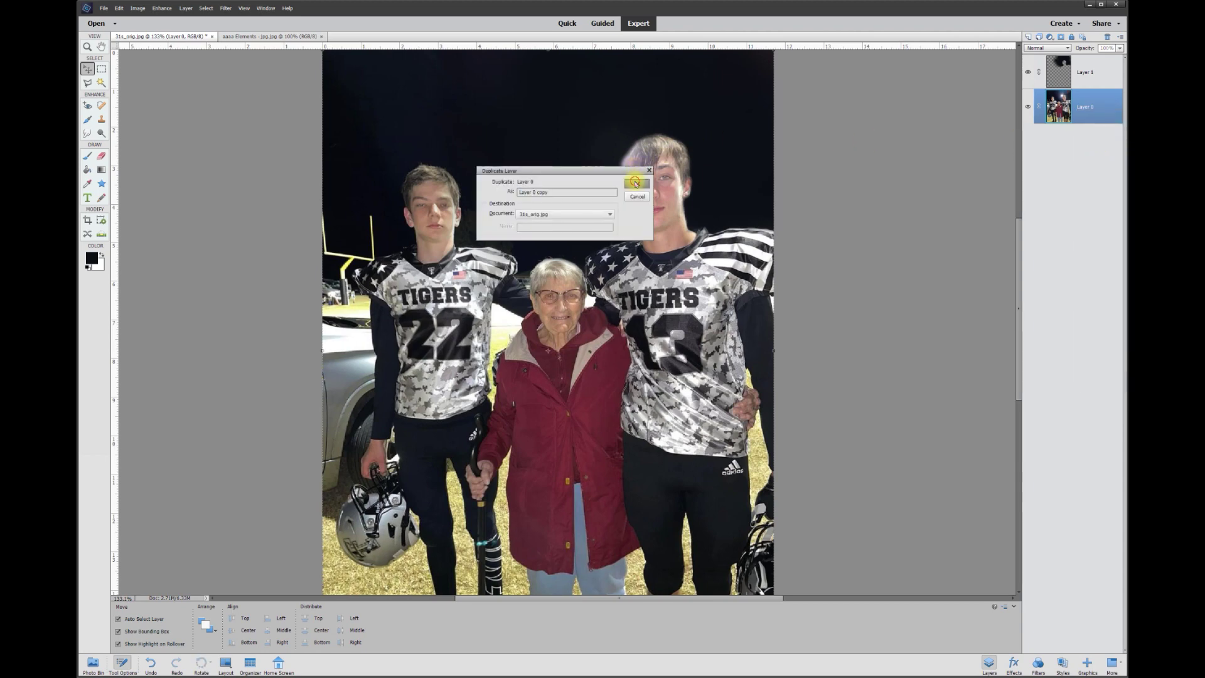
pyautogui.click(636, 182)
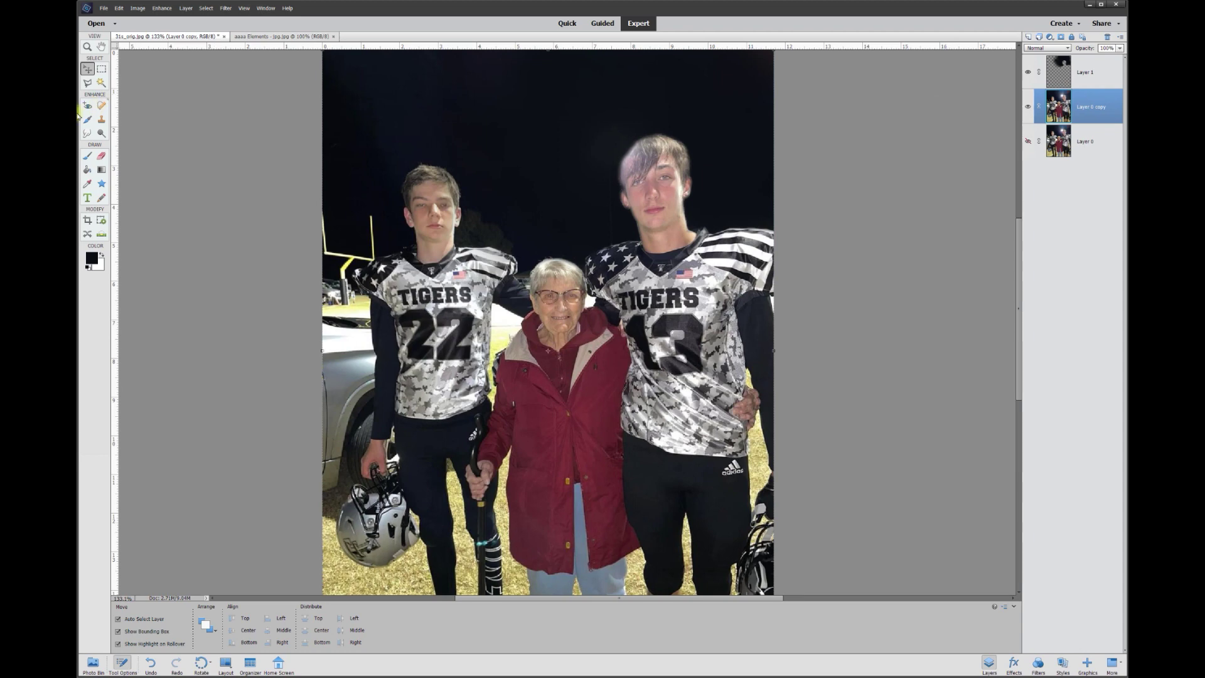
# Step: Select the Eraser and set its size to 100 px
pyautogui.click(102, 155)
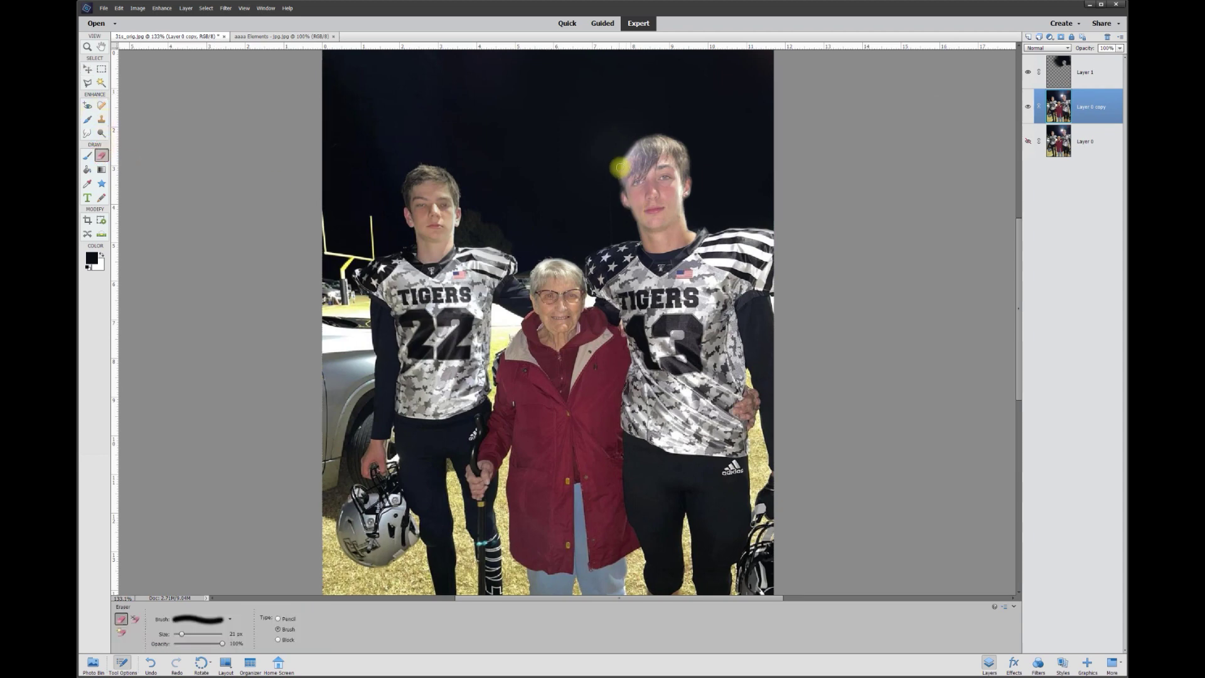
pyautogui.click(235, 634)
pyautogui.write('100')
pyautogui.click(623, 150)
# Step: Erase the number 13 player's bright hair, then show and select Layer 0
pyautogui.moveTo(613, 164)
pyautogui.mouseDown()
pyautogui.moveTo(630, 130)
pyautogui.moveTo(657, 134)
pyautogui.moveTo(654, 120)
pyautogui.moveTo(632, 140)
pyautogui.moveTo(659, 118)
pyautogui.moveTo(676, 133)
pyautogui.moveTo(678, 121)
pyautogui.moveTo(638, 142)
pyautogui.moveTo(678, 126)
pyautogui.moveTo(695, 148)
pyautogui.moveTo(624, 143)
pyautogui.moveTo(613, 165)
pyautogui.mouseUp()
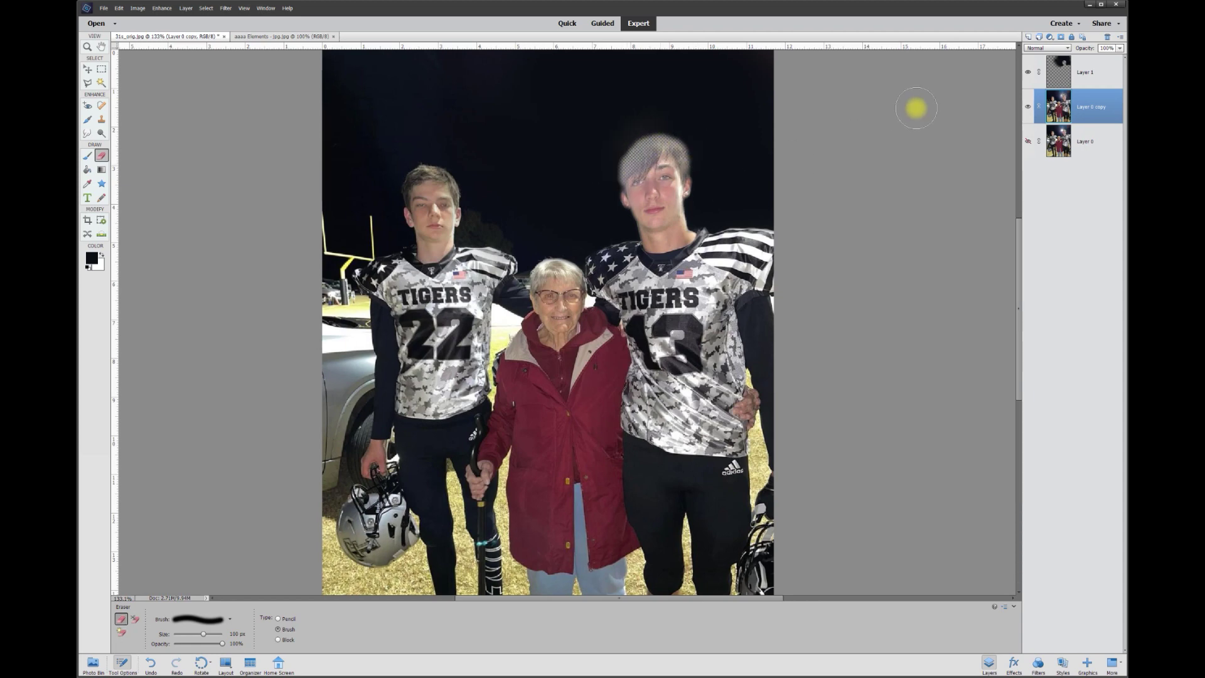
pyautogui.click(1029, 143)
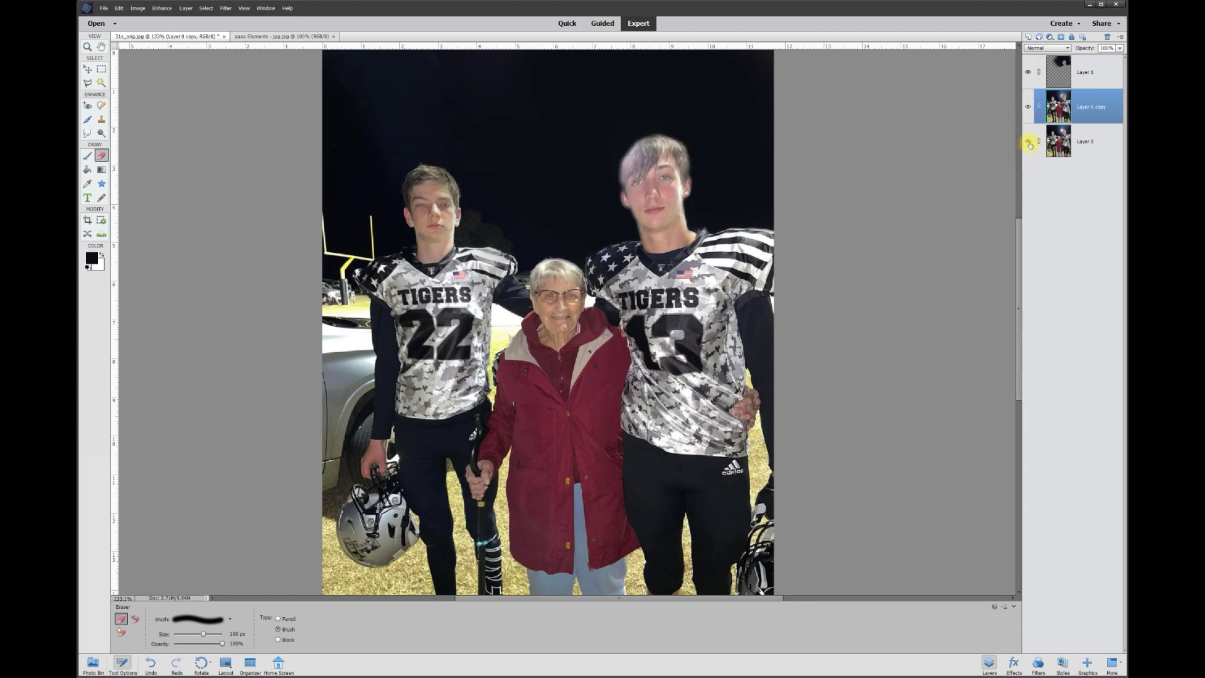
pyautogui.click(1077, 144)
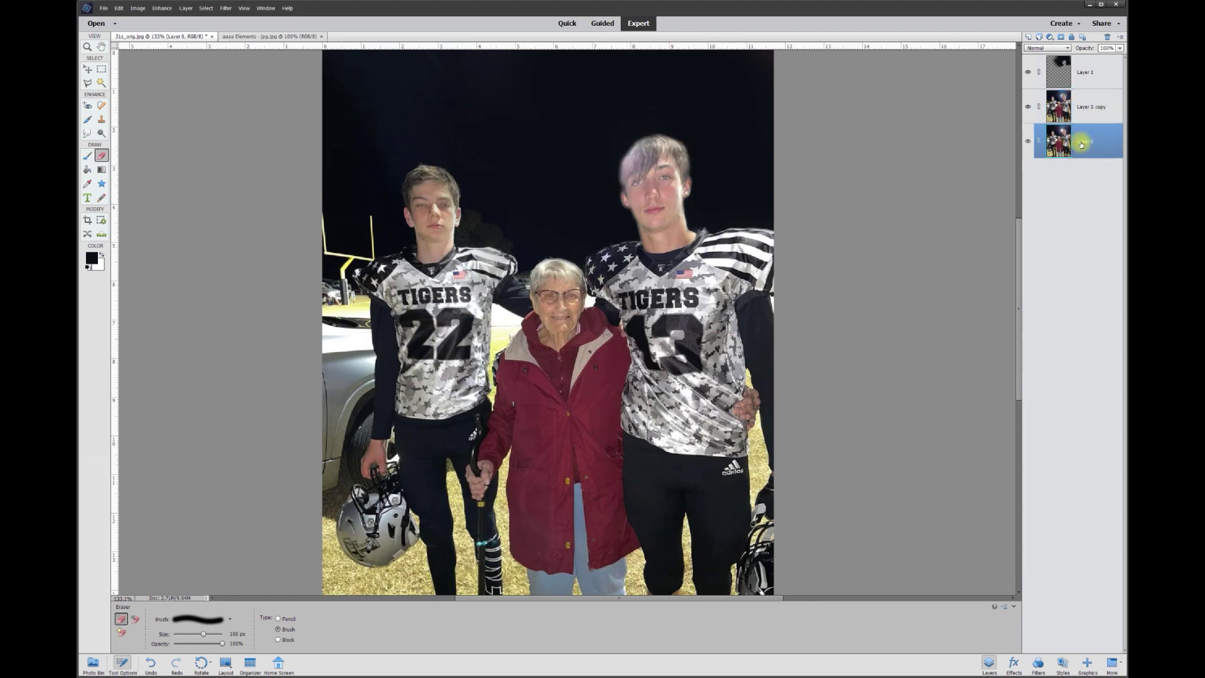
# Step: Lower Layer 0's brightness to about -95 in Brightness/Contrast to darken the number 13 player's hair
pyautogui.click(162, 8)
pyautogui.moveTo(173, 120)
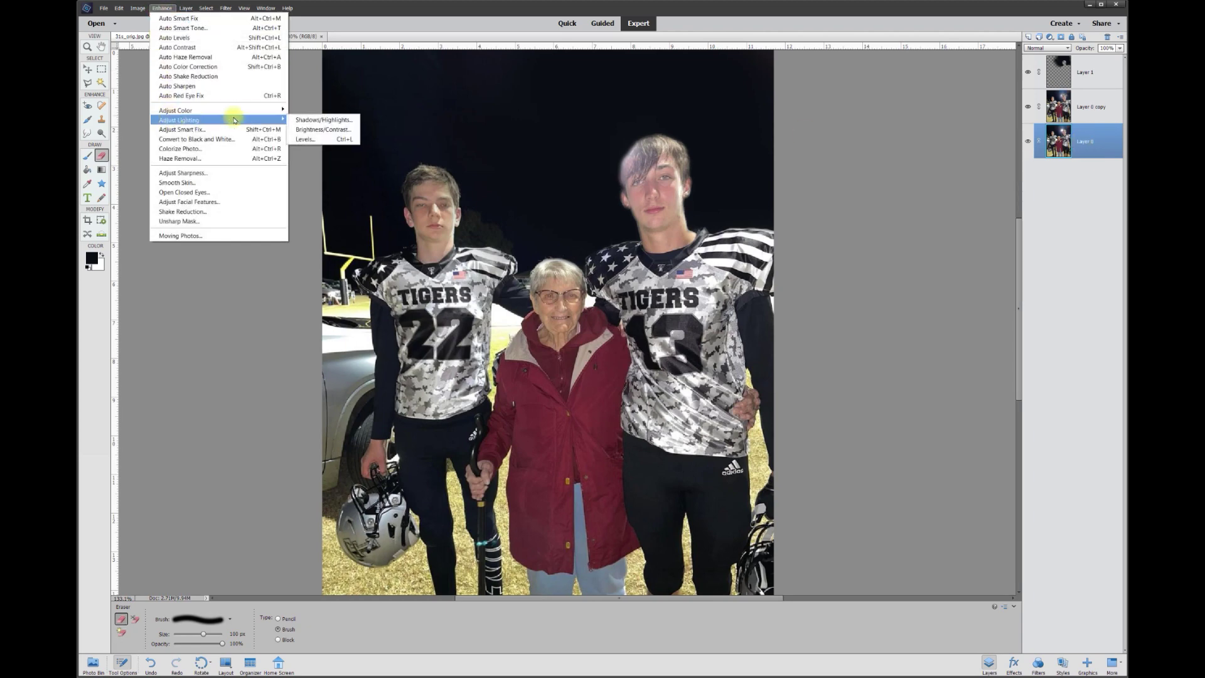
pyautogui.click(313, 131)
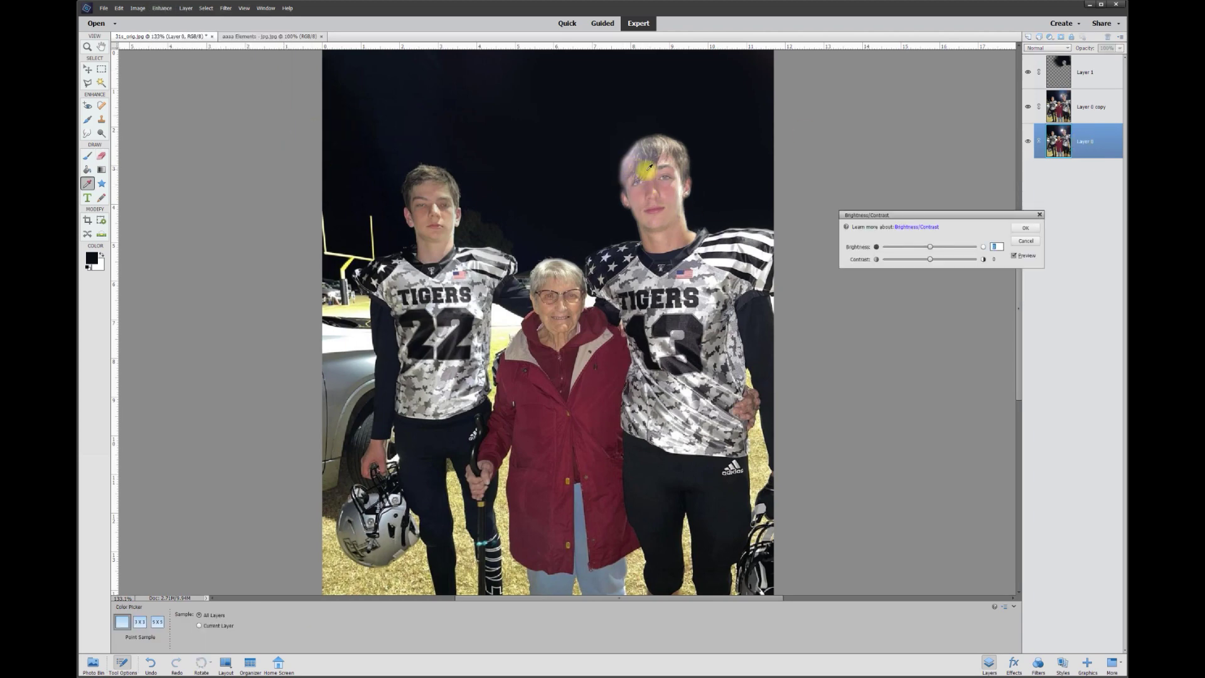
pyautogui.moveTo(943, 219); pyautogui.dragTo(895, 177)
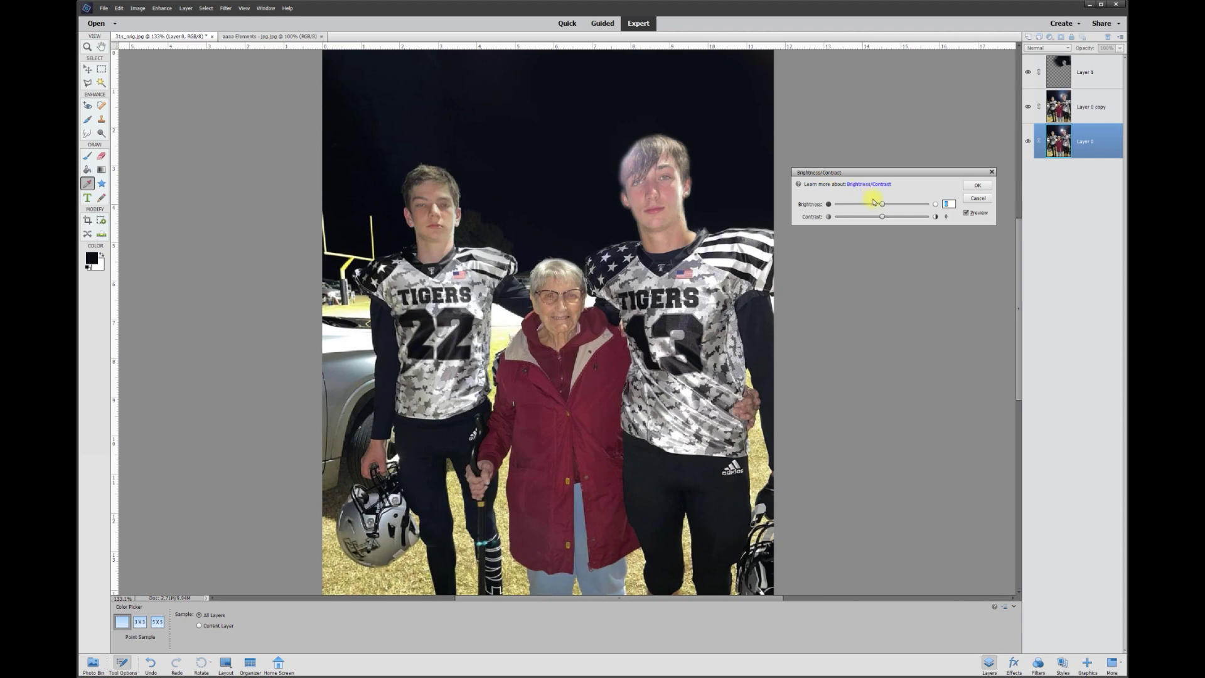
pyautogui.moveTo(875, 206)
pyautogui.mouseDown()
pyautogui.moveTo(850, 206)
pyautogui.moveTo(939, 205)
pyautogui.moveTo(842, 204)
pyautogui.moveTo(911, 205)
pyautogui.moveTo(844, 205)
pyautogui.moveTo(869, 205)
pyautogui.mouseUp()
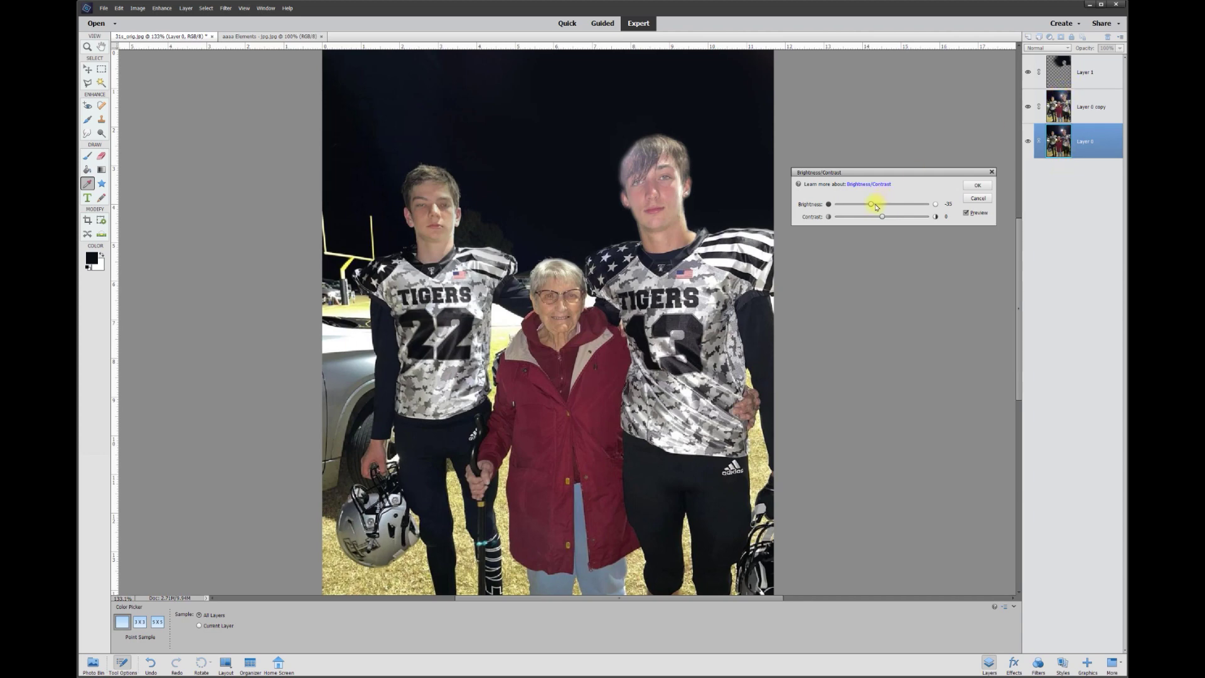
pyautogui.moveTo(871, 205); pyautogui.dragTo(853, 209)
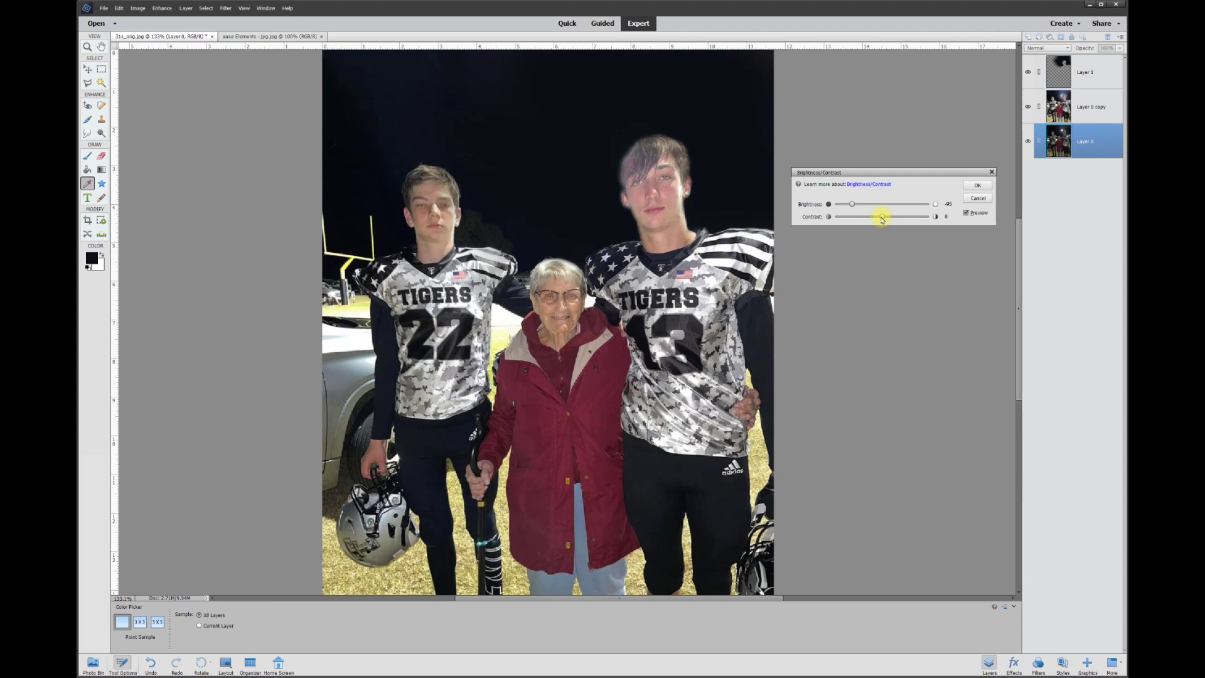